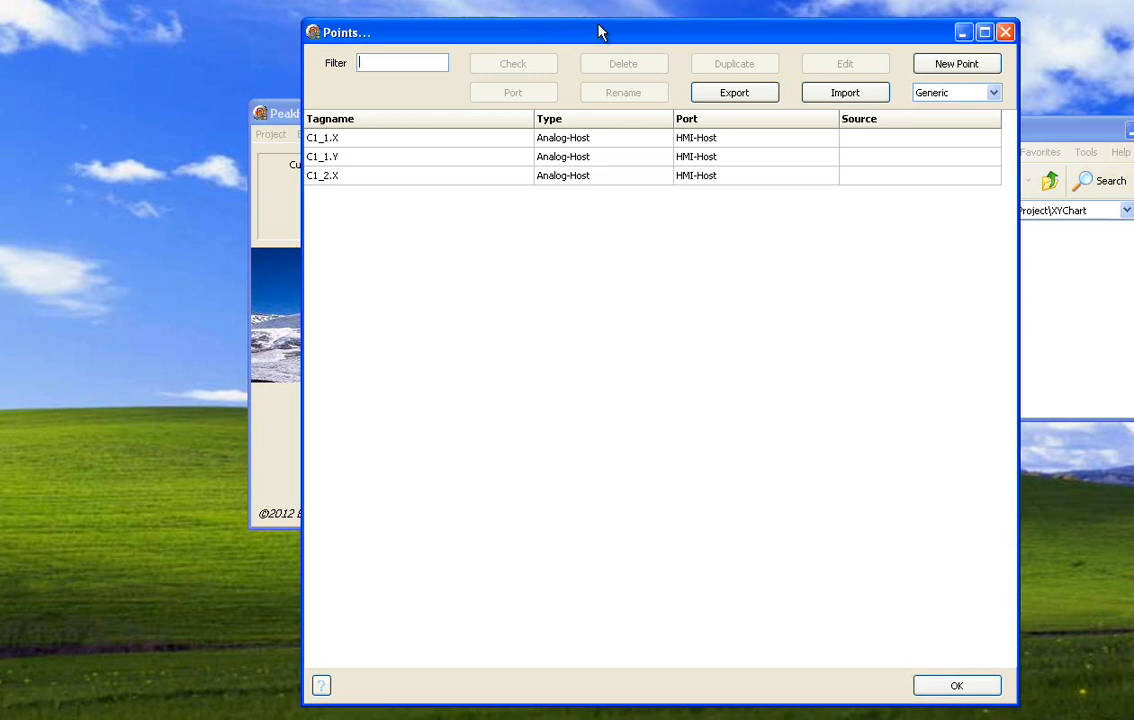
- Review the analog host points C1_1.X, C1_1.Y and C1_2.X in the points list and close it
left_click_drag(597, 27, 555, 82)
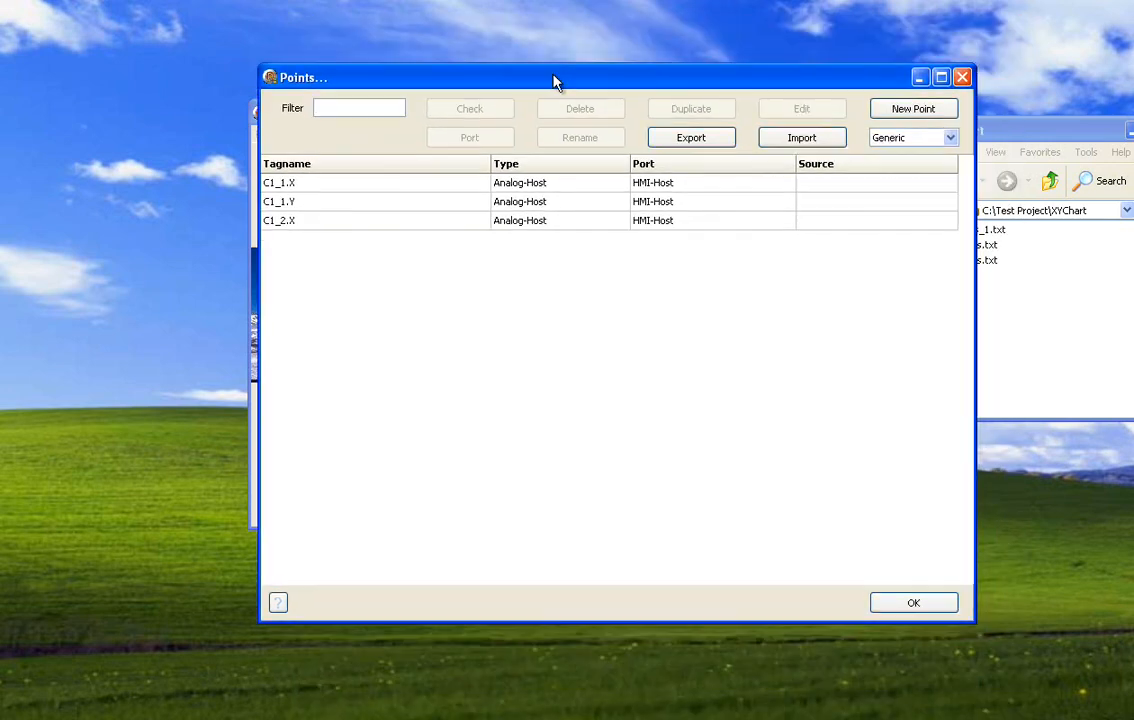
left_click(430, 188)
left_click(413, 223)
left_click(418, 196)
left_click(418, 183)
left_click(876, 602)
- Open the graphics screen named test for editing
left_click(353, 134)
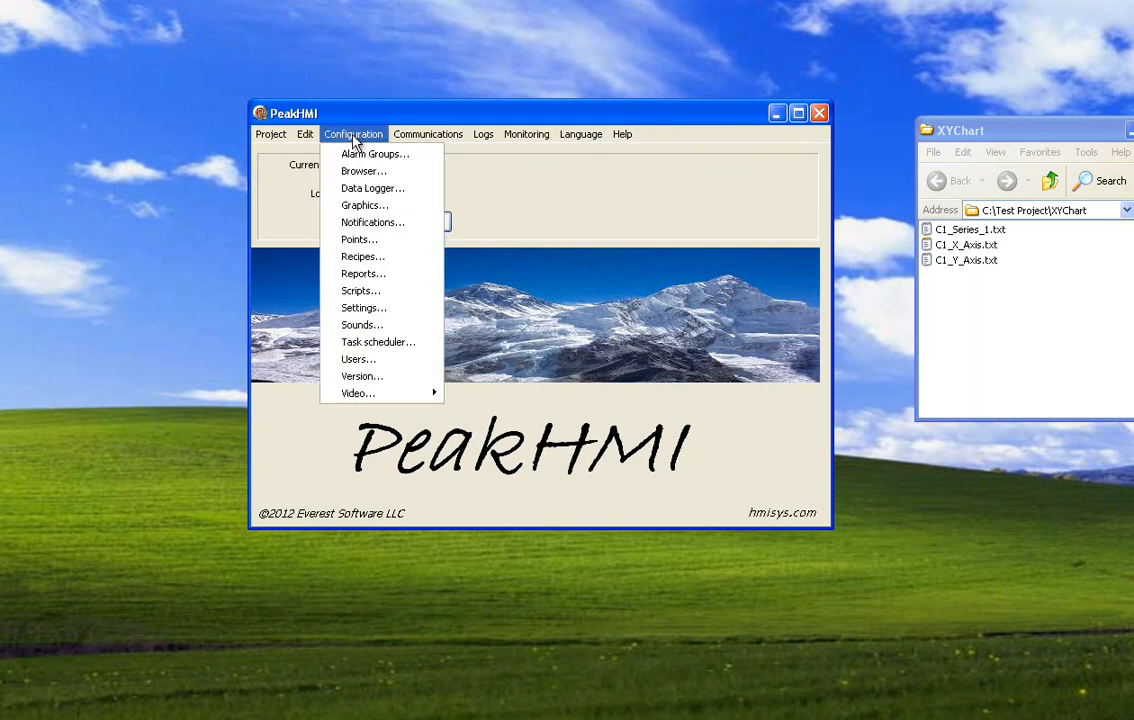
left_click(360, 213)
left_click(366, 219)
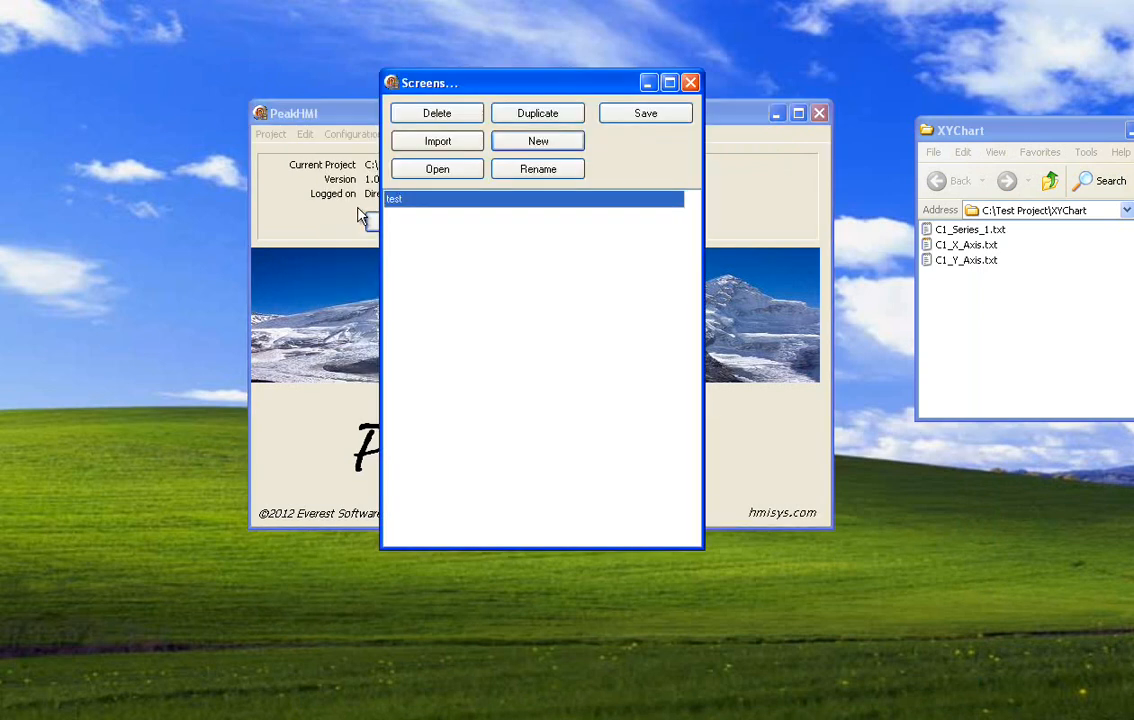
double_click(403, 208)
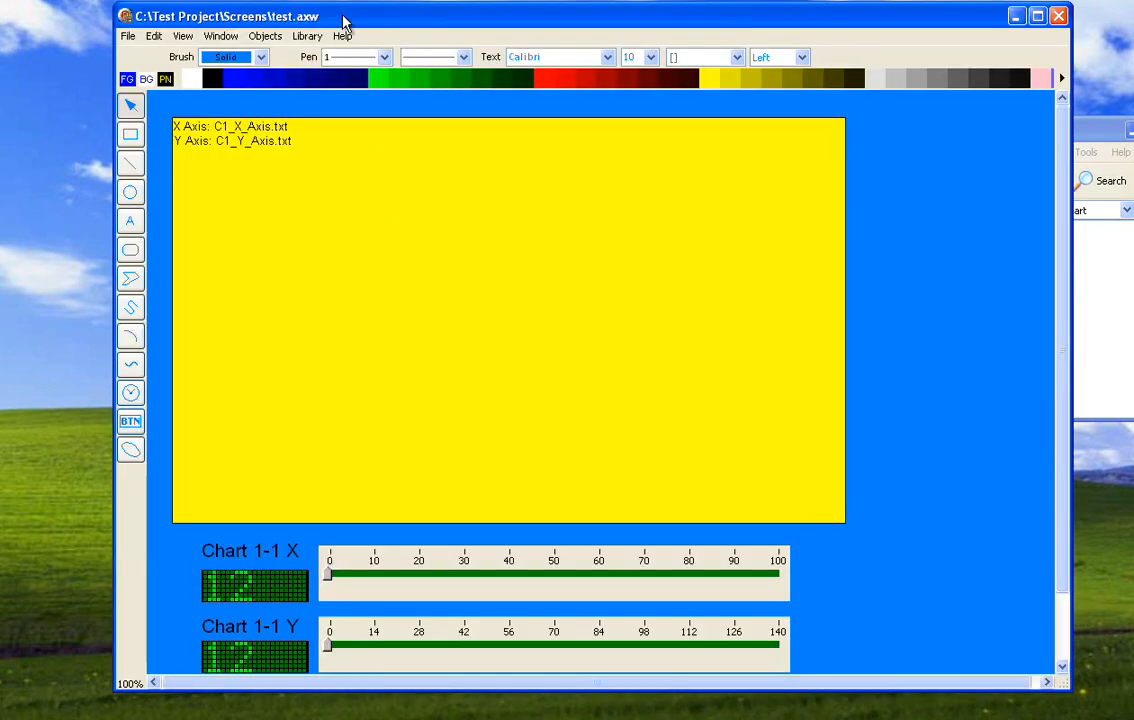
left_click_drag(342, 20, 339, 32)
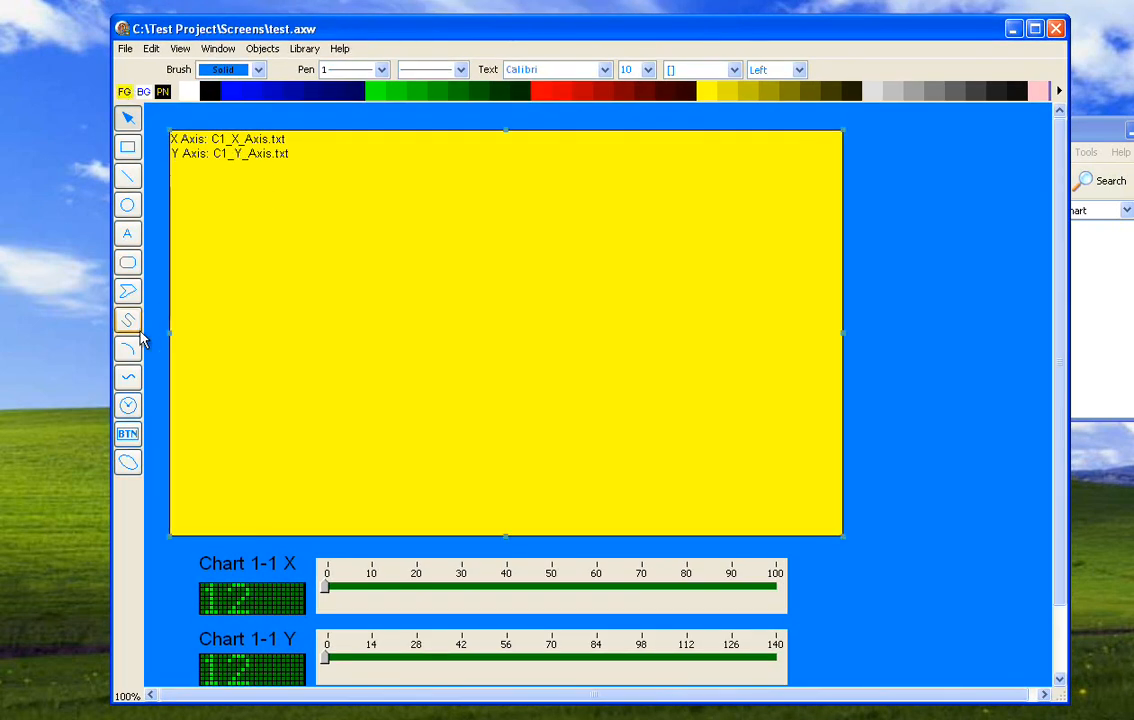
- Preview the XY chart type among the complex objects without inserting a new one
left_click(131, 406)
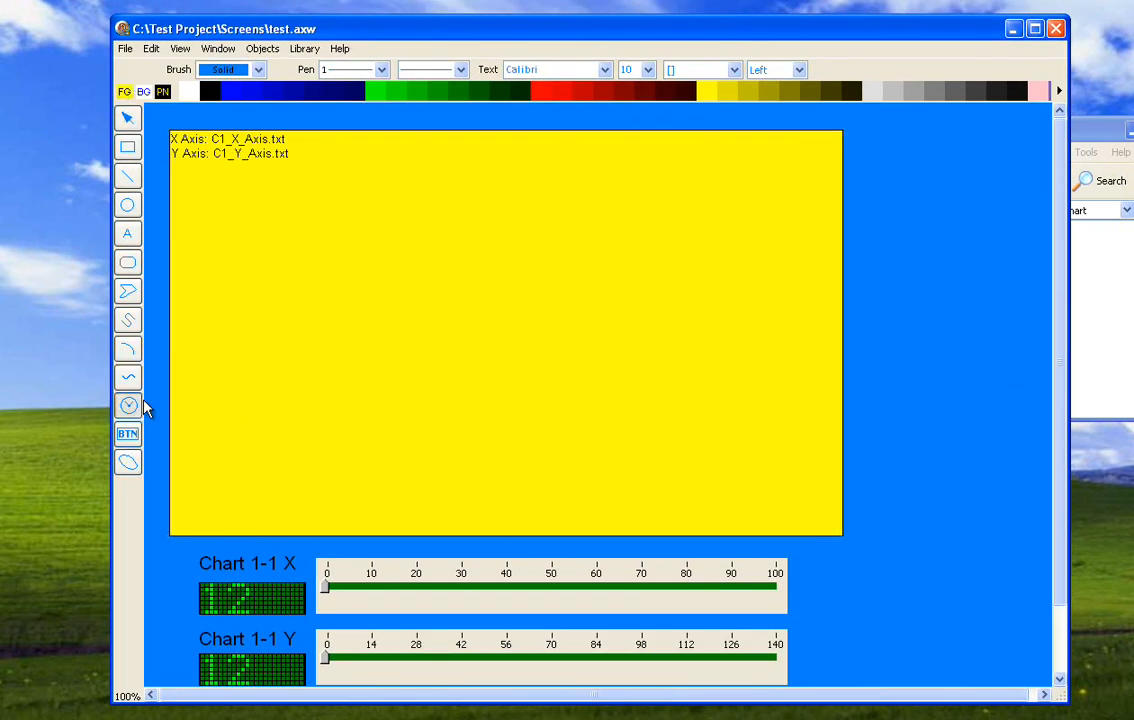
left_click(908, 283)
left_click(597, 176)
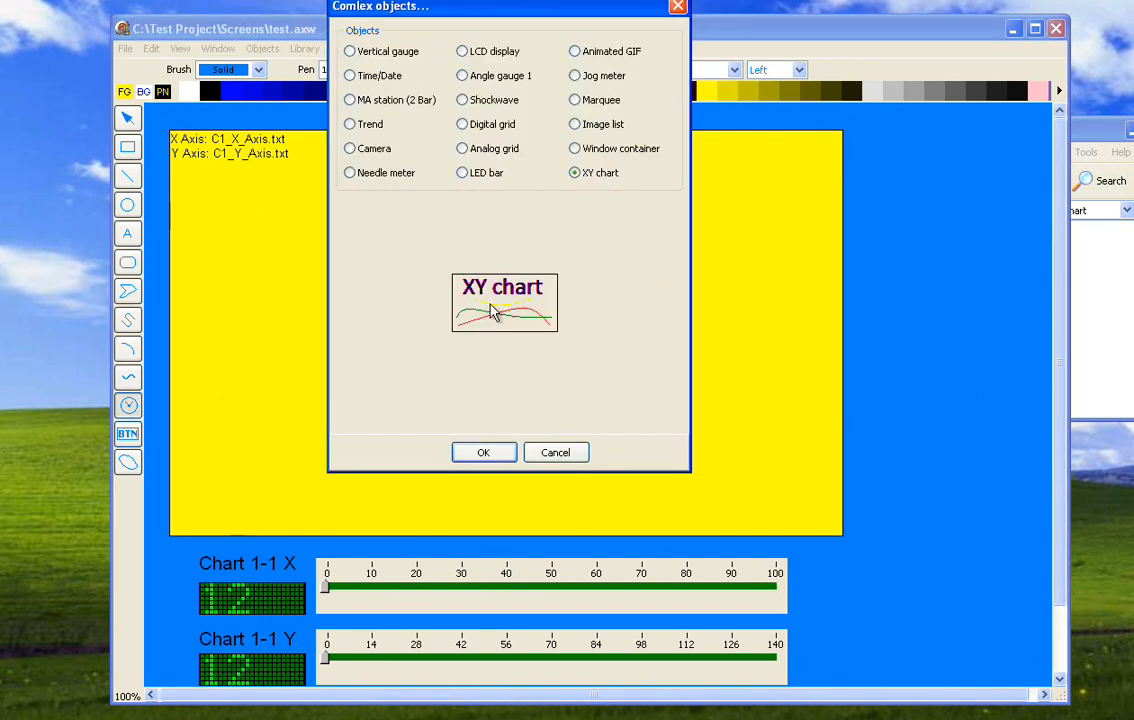
left_click(556, 453)
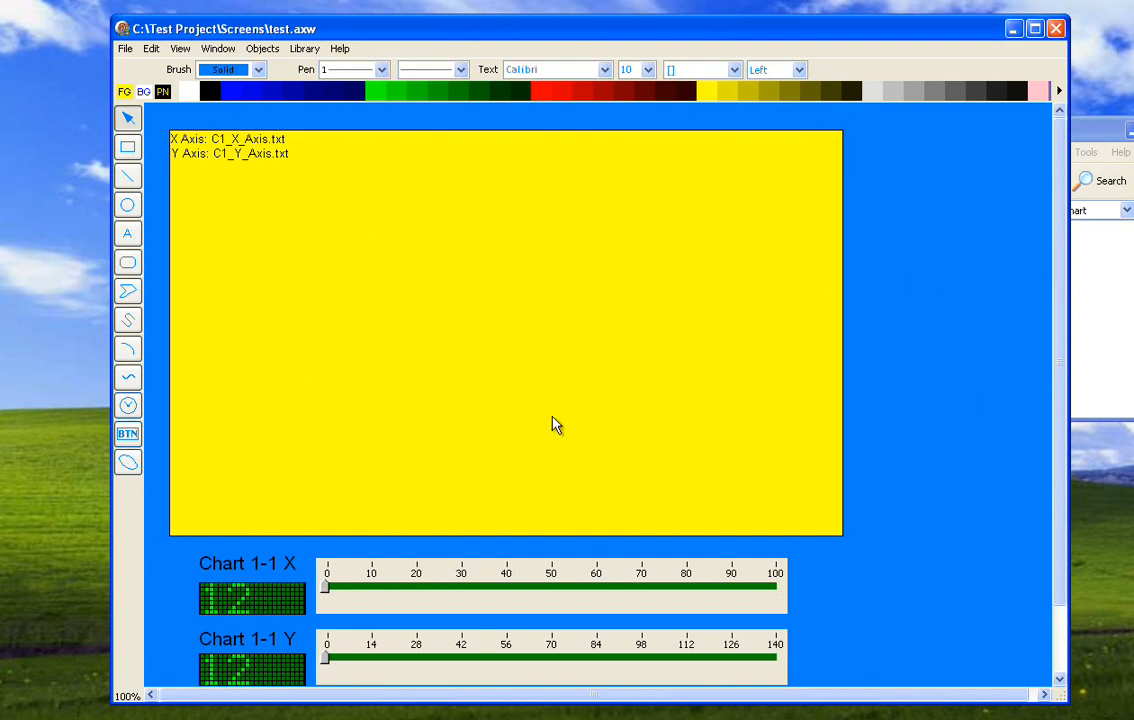
- Open the XY chart configuration of the yellow chart and read its help on the grid and axis settings
double_click(253, 194)
scroll(922, 430, "down", 5)
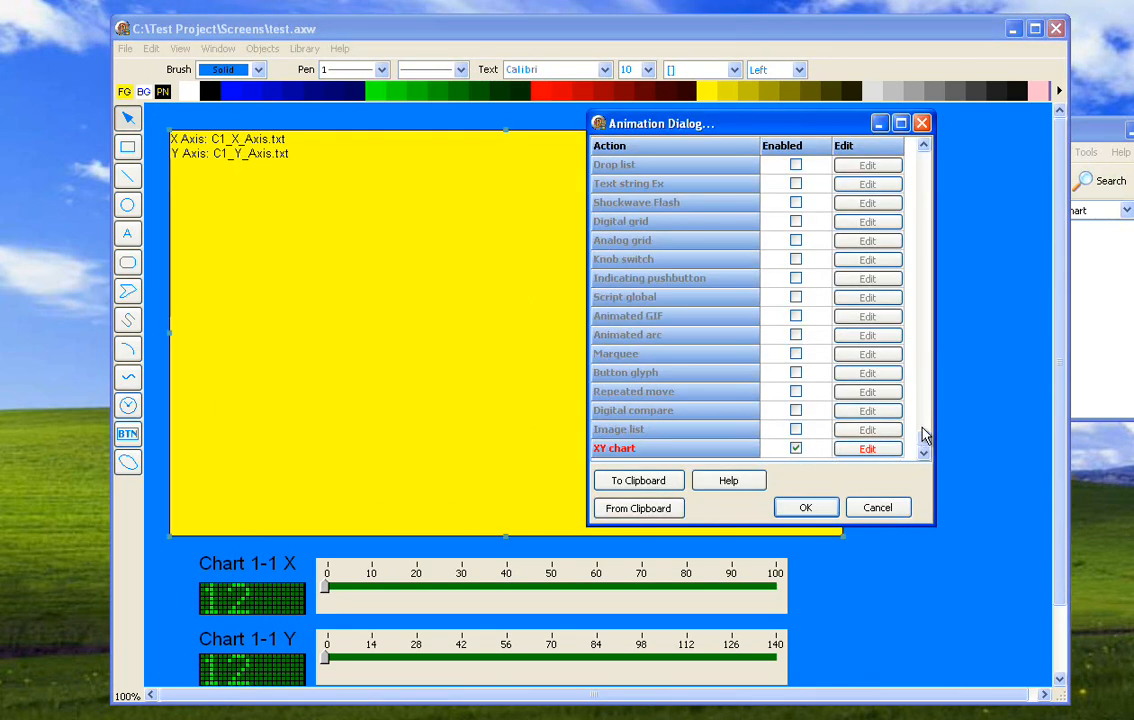
left_click(865, 452)
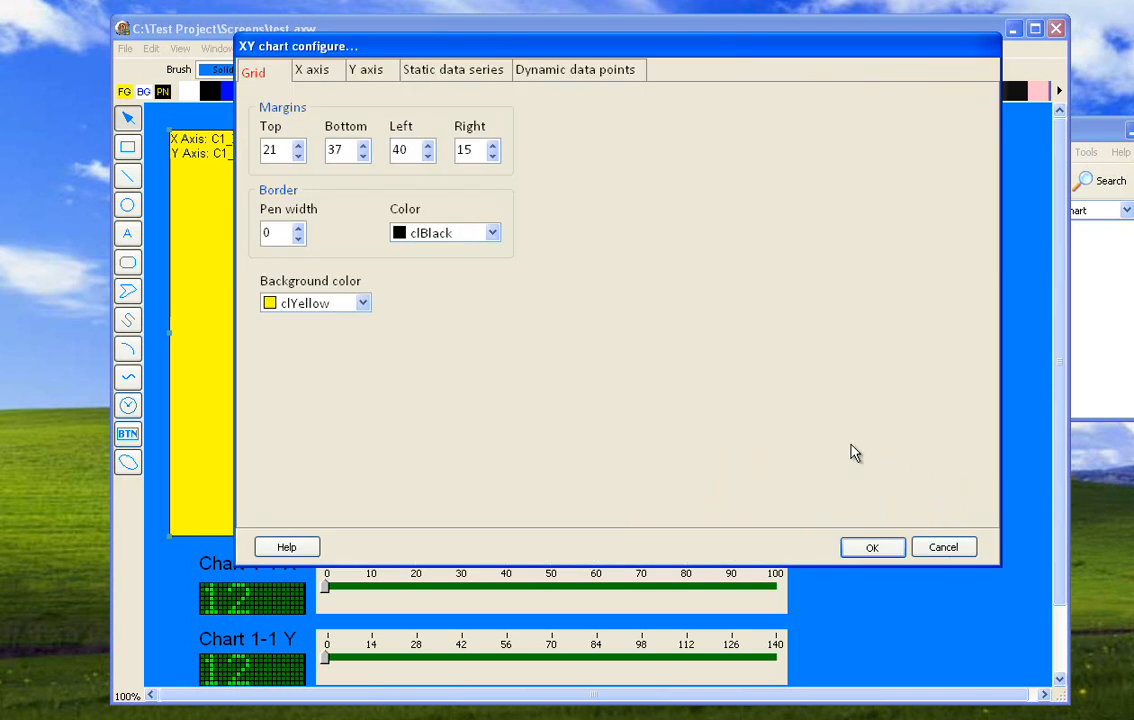
left_click_drag(438, 46, 399, 92)
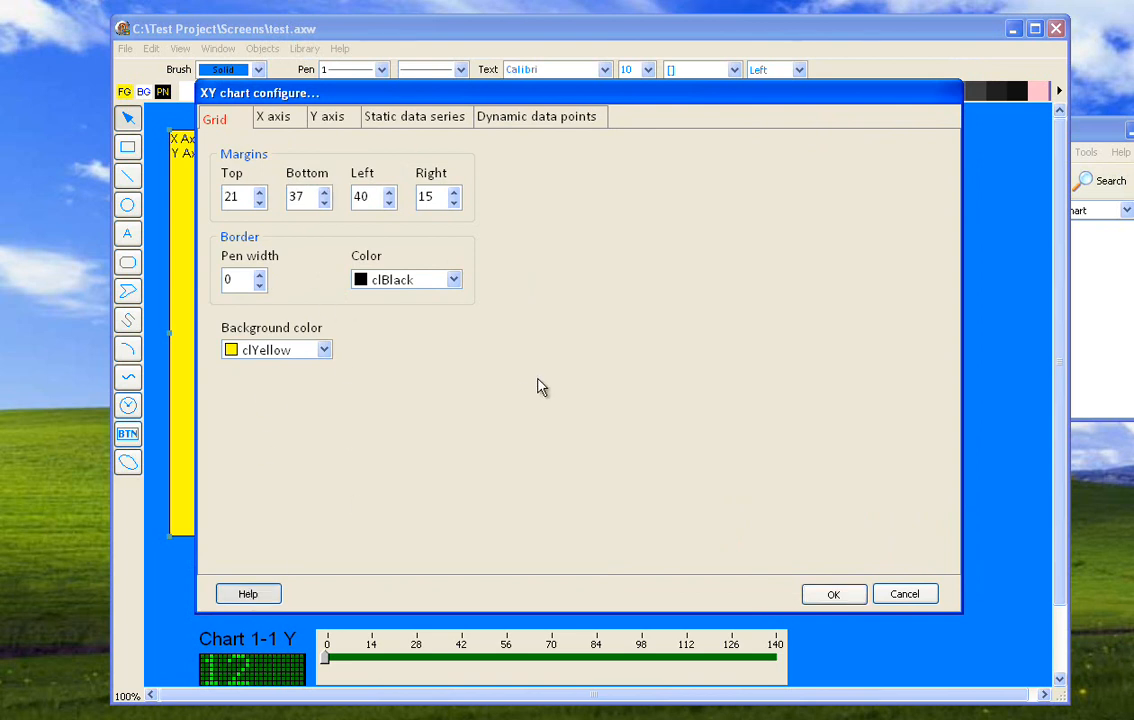
scroll(645, 320, "down", 10)
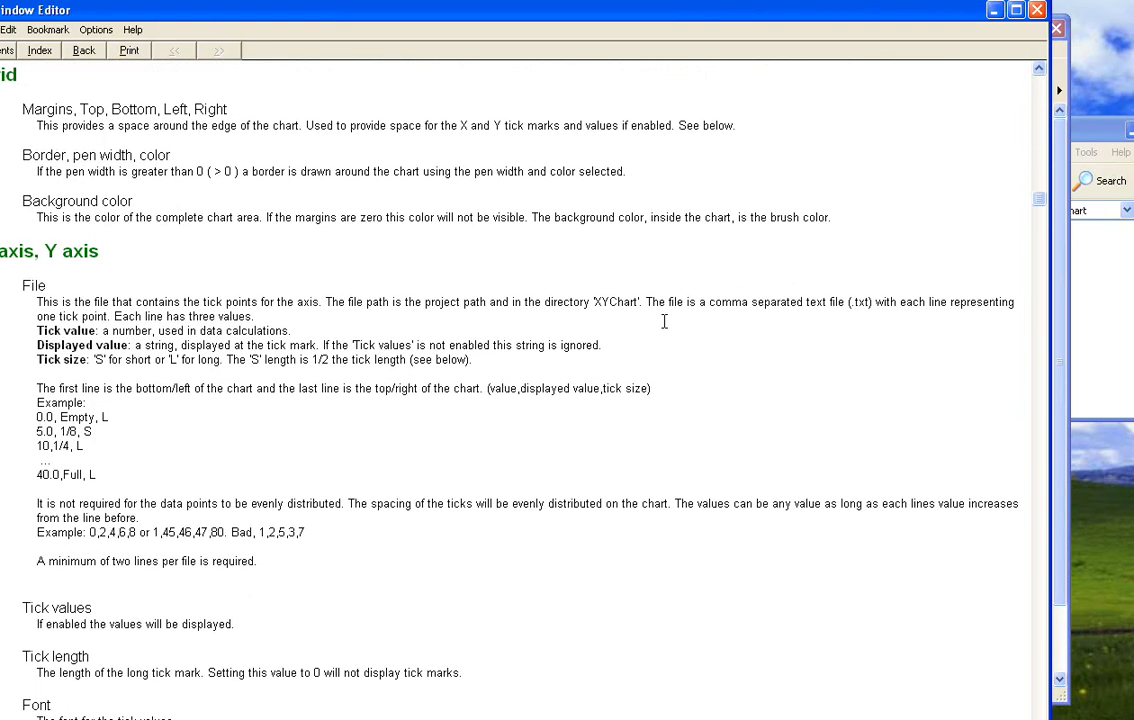
left_click(1037, 10)
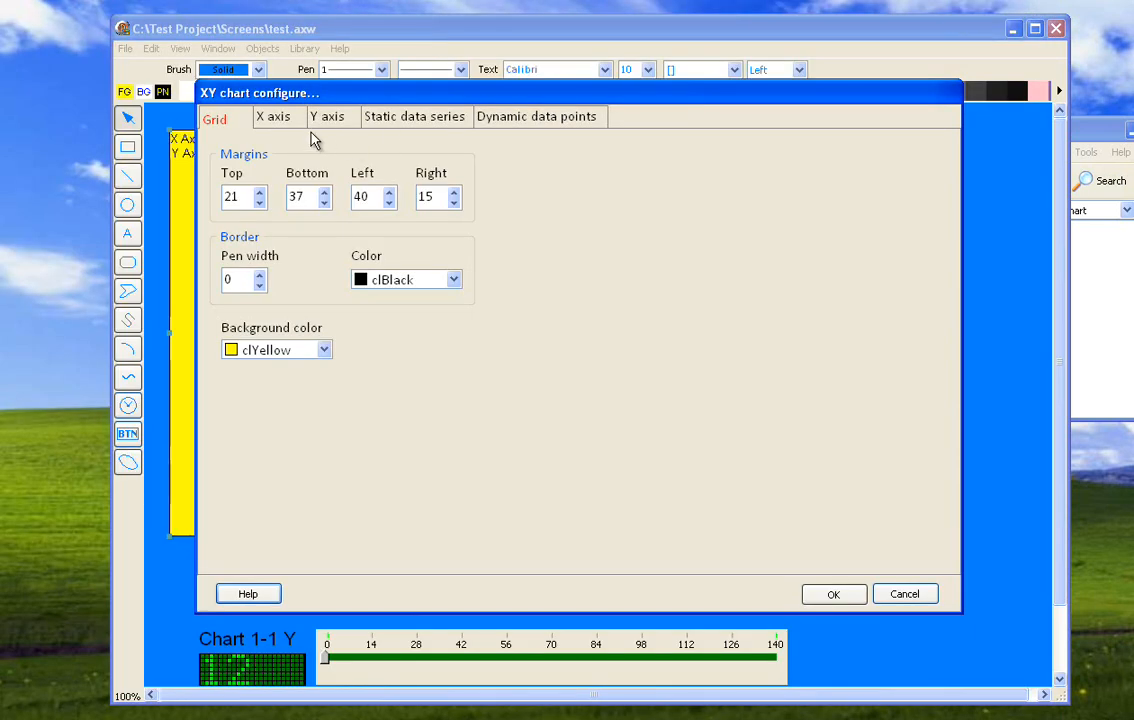
- Compare the chart's X axis and Y axis settings, including the tick file assigned to each axis
left_click(279, 121)
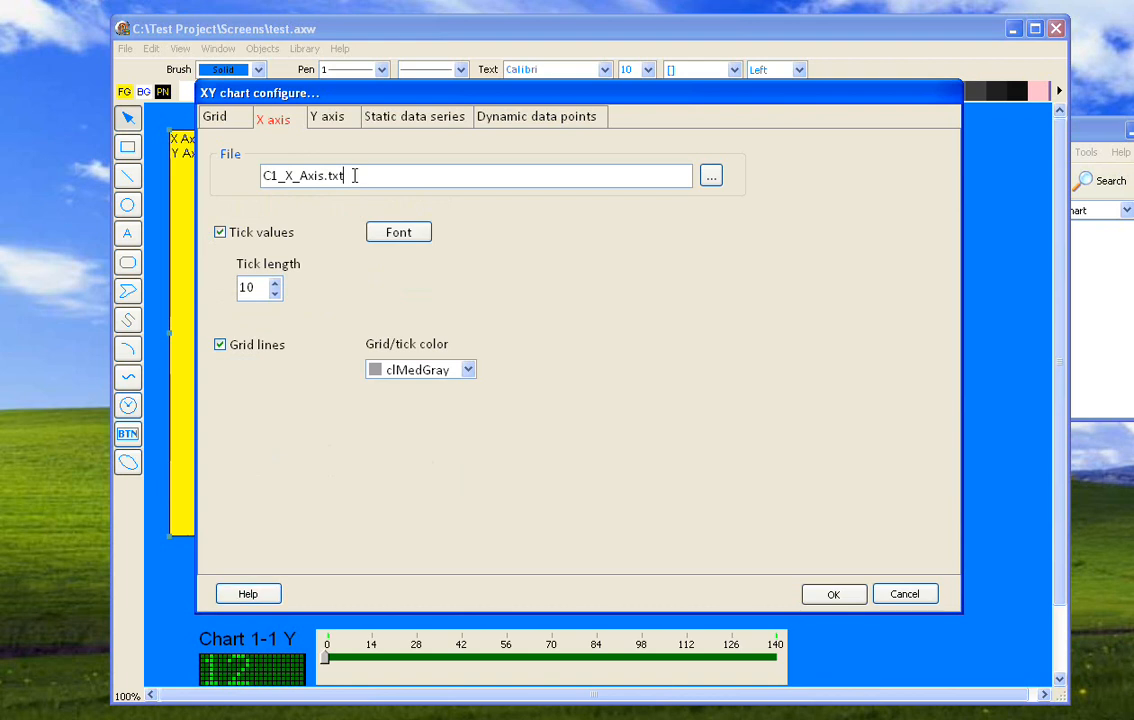
left_click_drag(352, 175, 241, 173)
left_click_drag(349, 172, 260, 175)
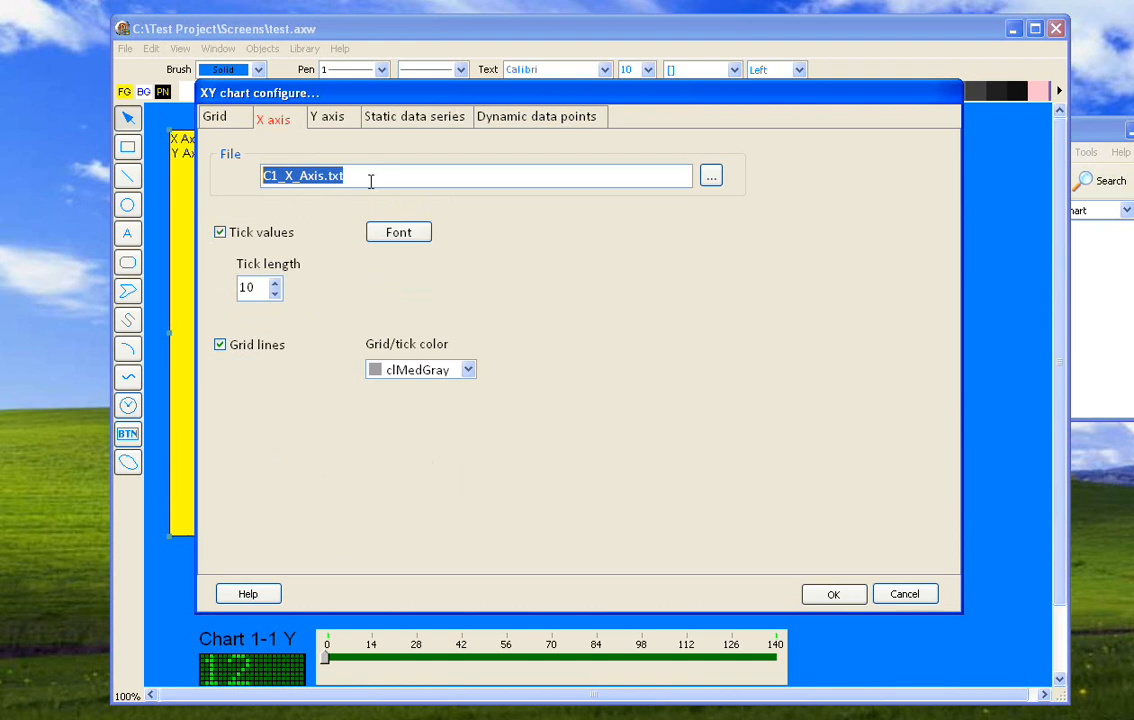
left_click(342, 121)
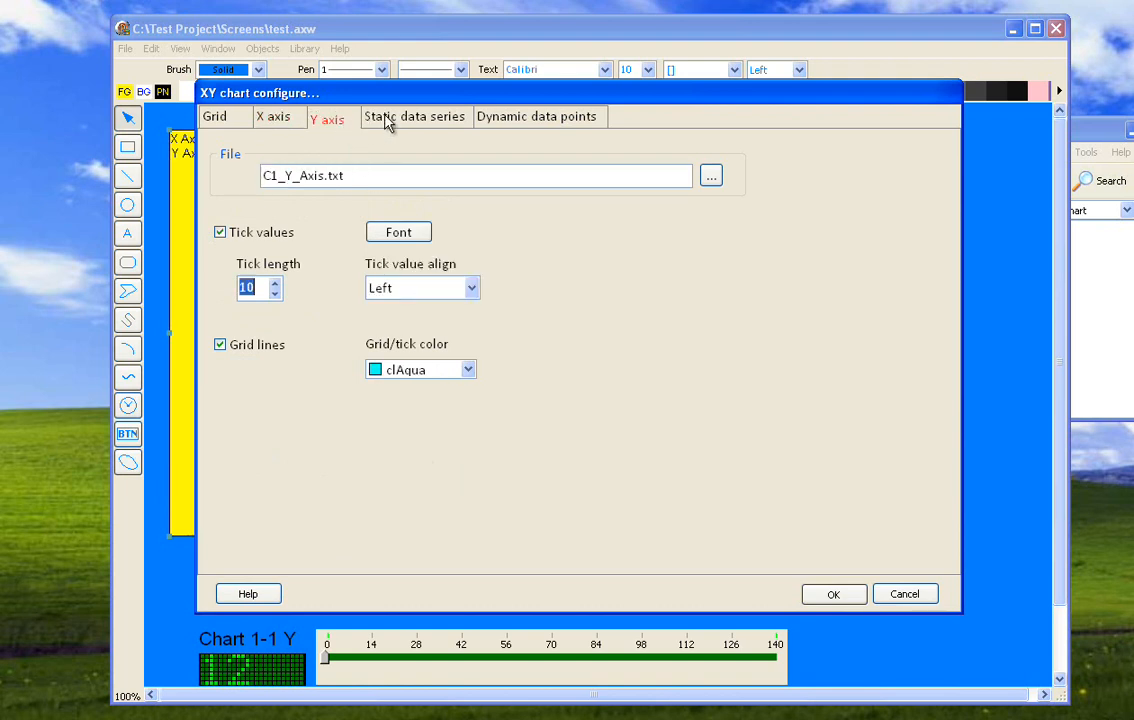
left_click(281, 117)
left_click_drag(346, 176, 240, 180)
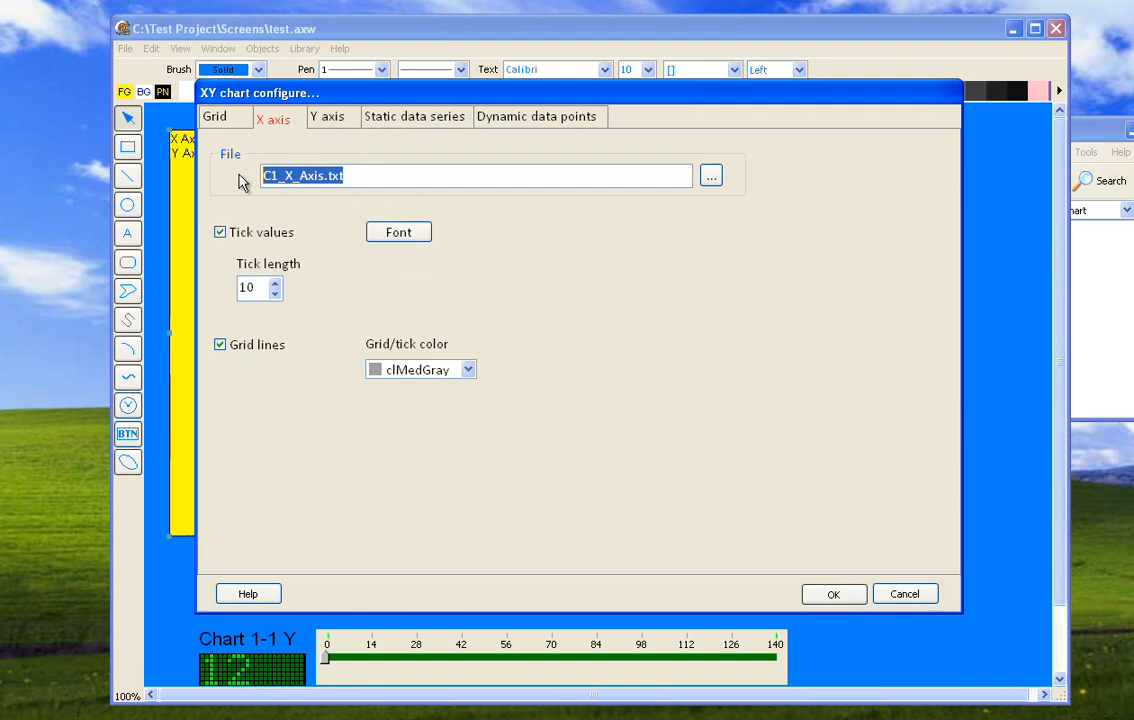
left_click(330, 120)
left_click(272, 117)
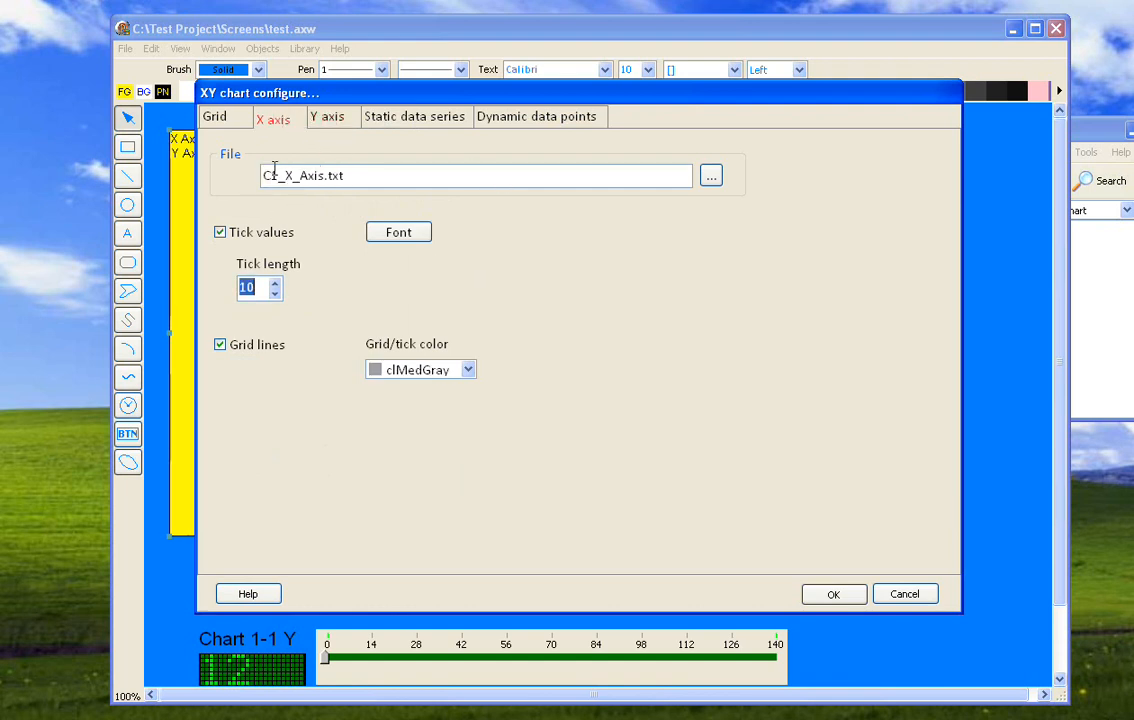
- Open C1_X_Axis.txt from the XYChart folder in Notepad, examine its tick values, labels and tick sizes, and close it
left_click(353, 175)
left_click(1091, 261)
double_click(966, 243)
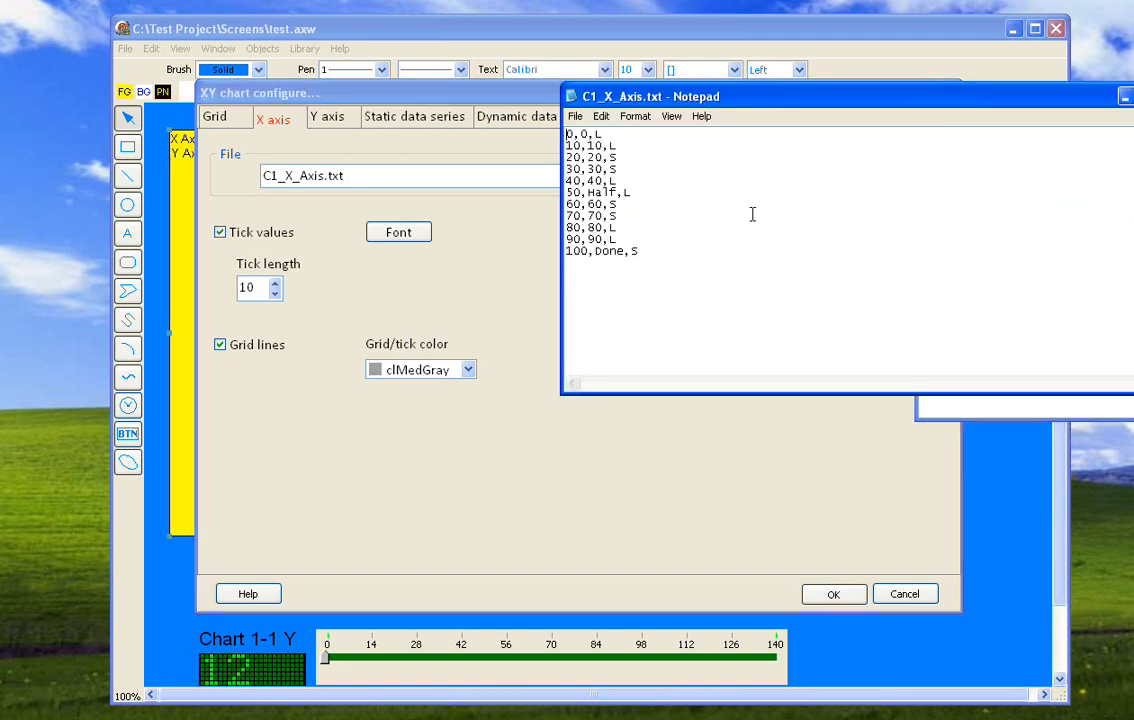
left_click_drag(571, 134, 575, 181)
left_click(575, 181)
left_click_drag(566, 192, 631, 192)
left_click(569, 192)
left_click(681, 206)
left_click(1133, 97)
- Review the Y axis settings and the available tick value alignments
left_click(333, 119)
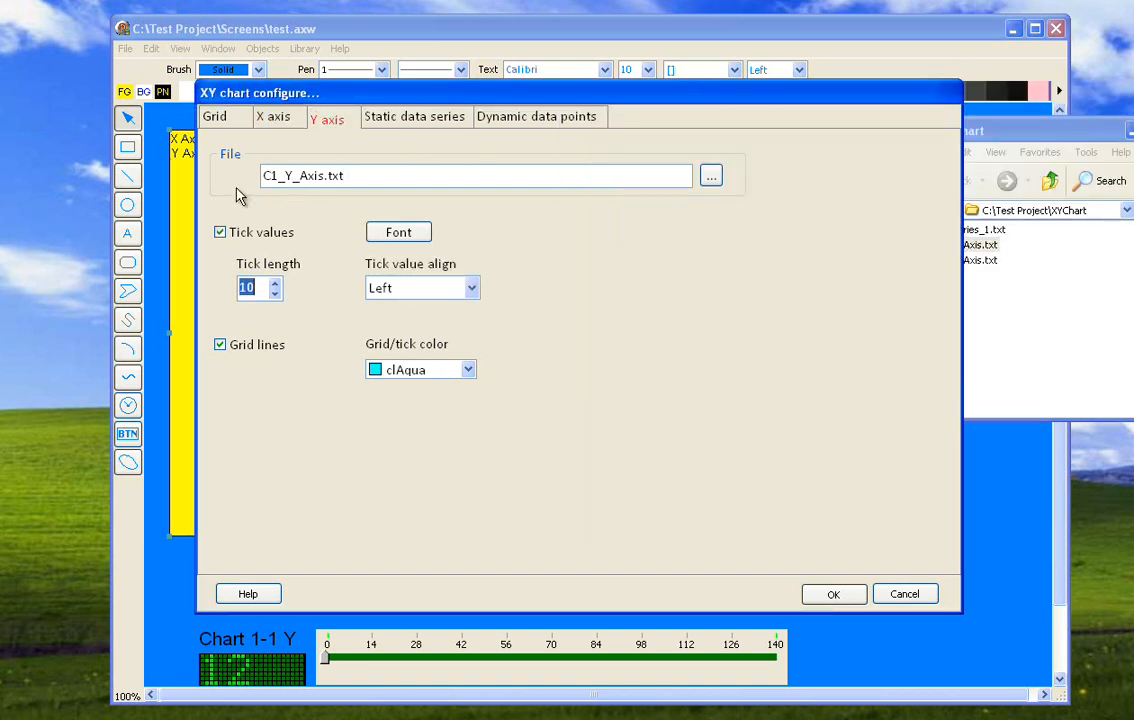
left_click(397, 292)
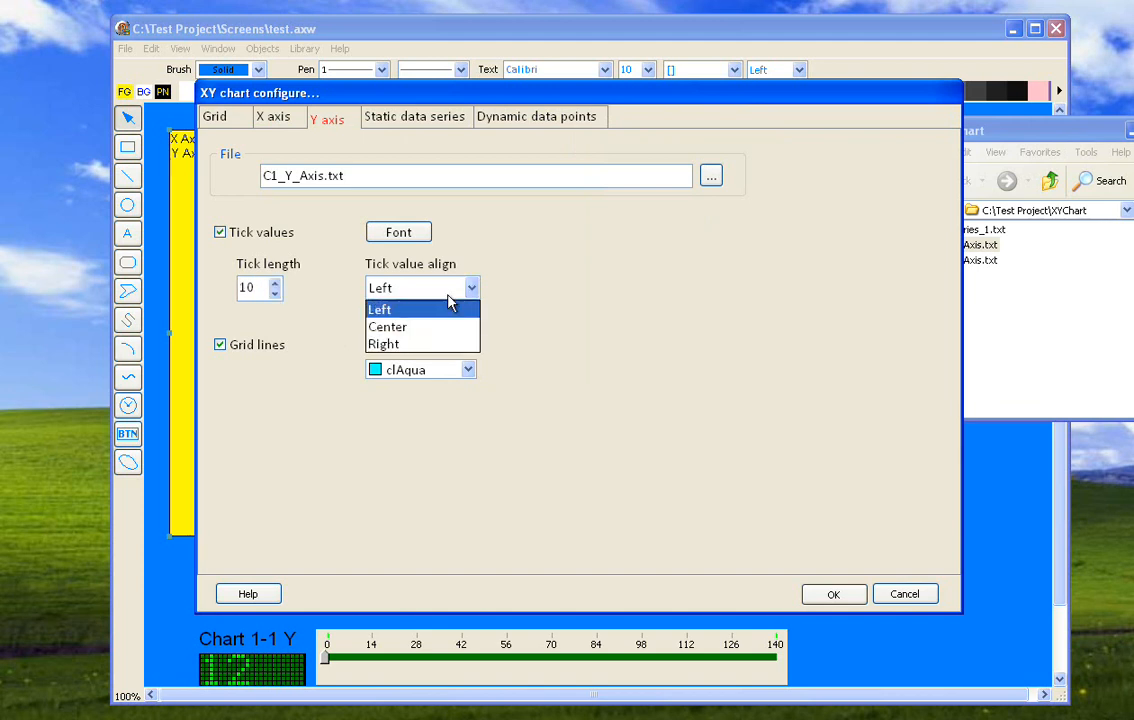
left_click(320, 209)
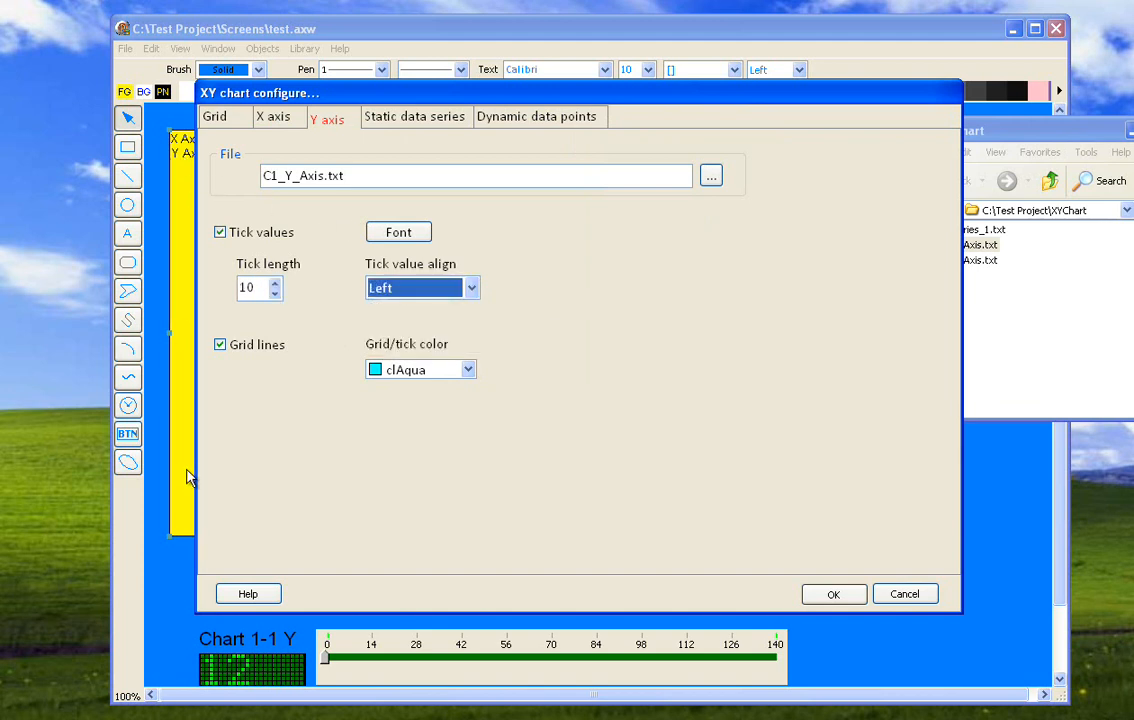
- Open C1_Y_Axis.txt in Notepad, examine the tick entry for 70, and close the file
left_click(368, 178)
double_click(981, 260)
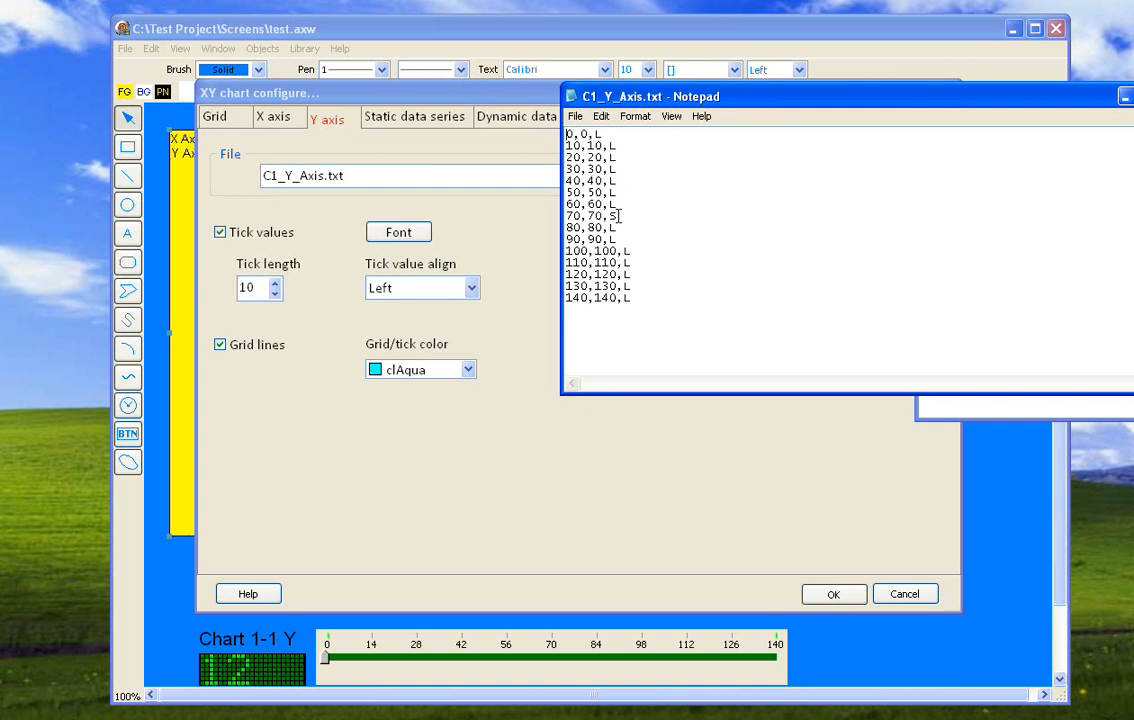
left_click_drag(618, 216, 566, 212)
left_click(921, 129)
left_click(1126, 96)
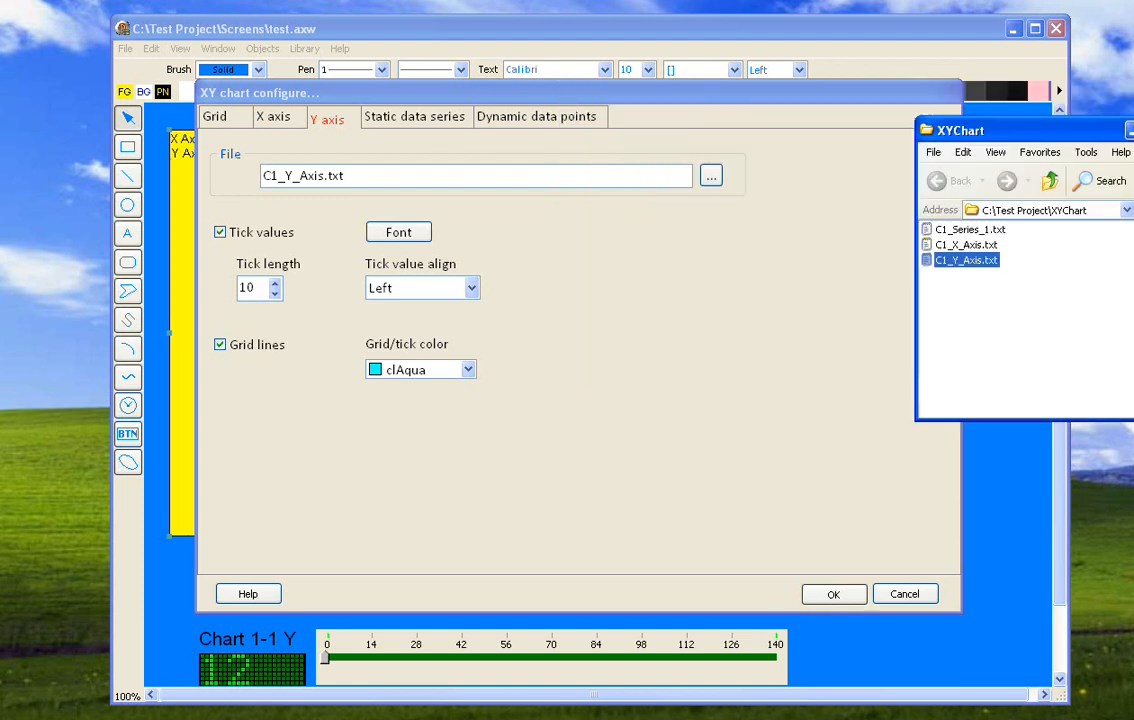
left_click(664, 262)
- Inspect the static data series settings and the coordinate pairs stored in C1_Series_1.txt, then close the file
left_click(447, 121)
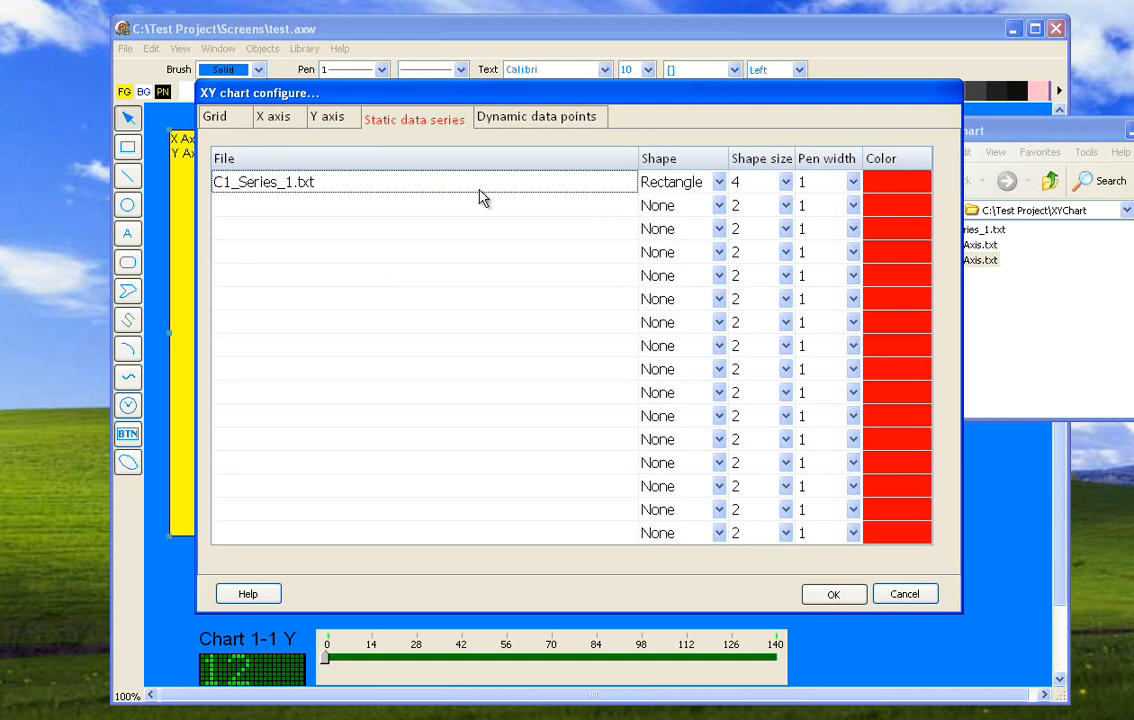
left_click(338, 180)
left_click(978, 230)
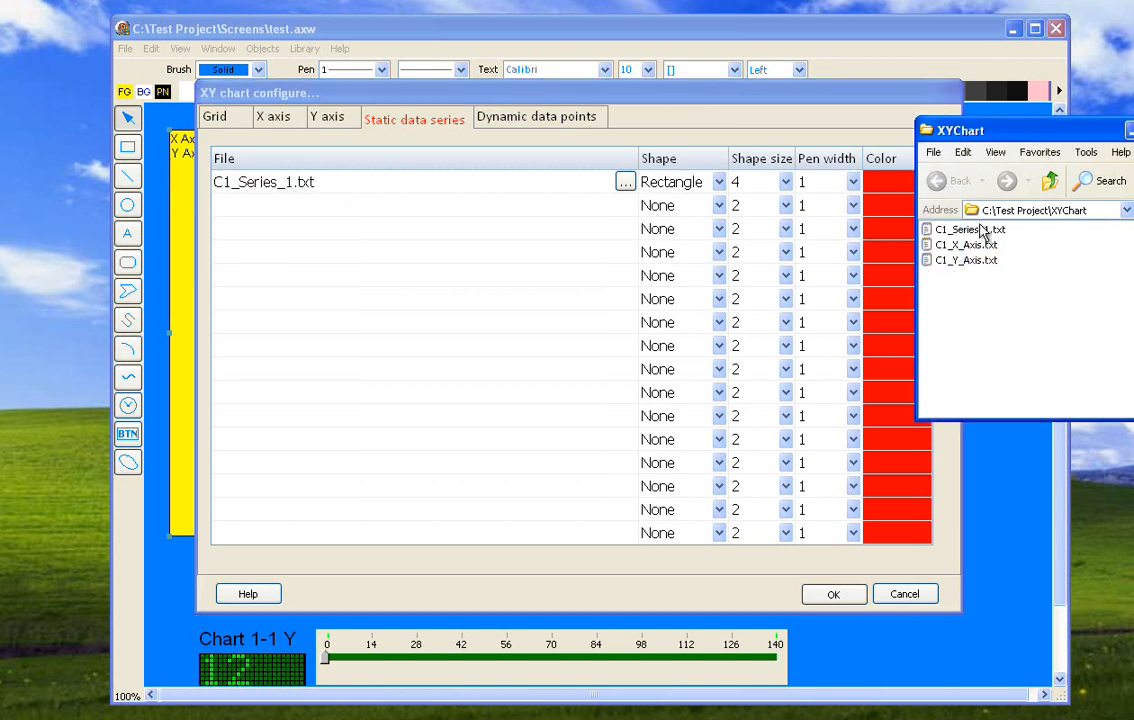
double_click(978, 230)
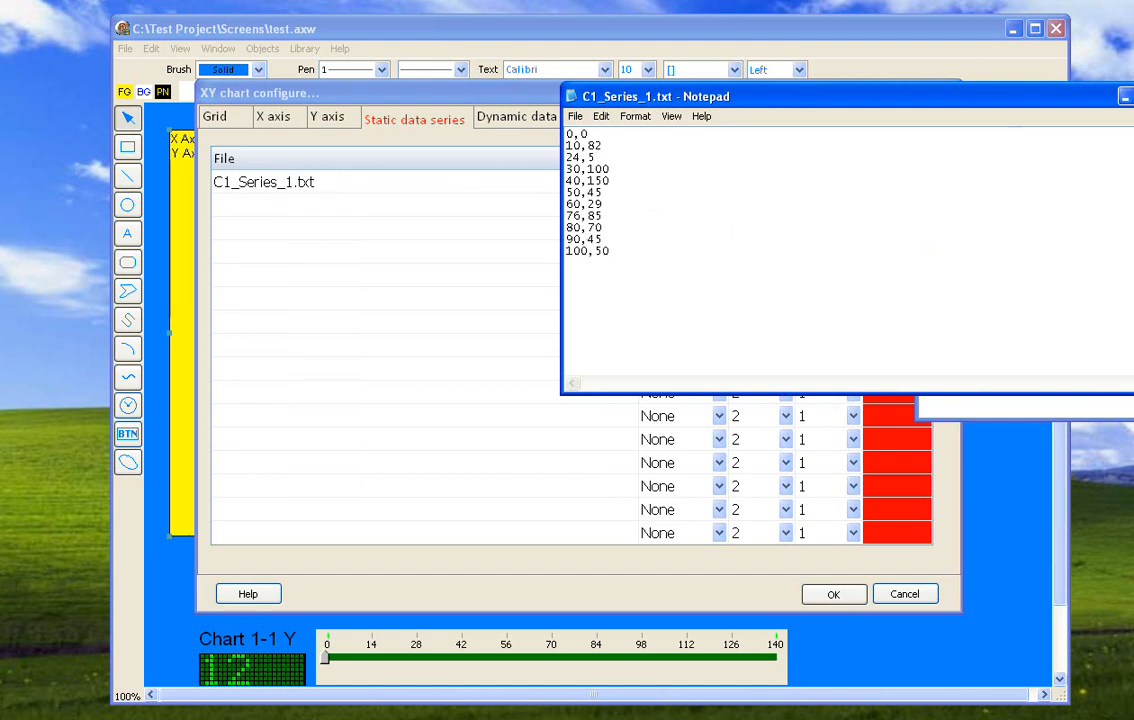
key("alt+F4")
- Recheck the coordinates in C1_Series_1.txt and view the pen width options for that static series
left_click(628, 248)
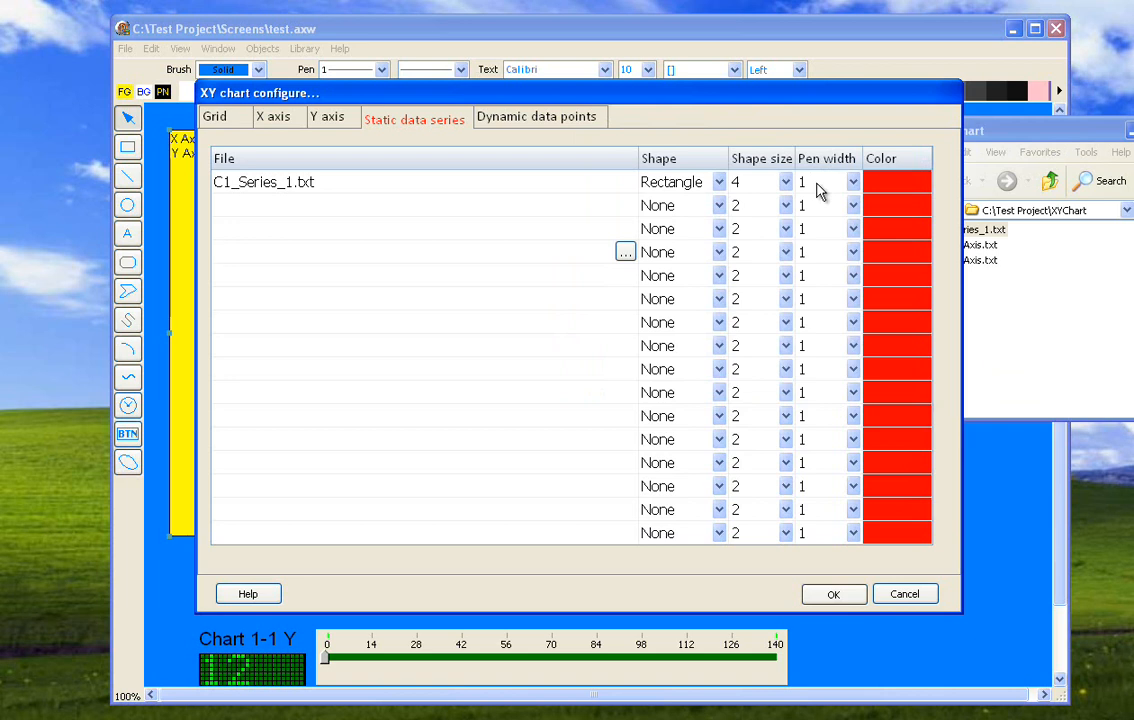
double_click(975, 229)
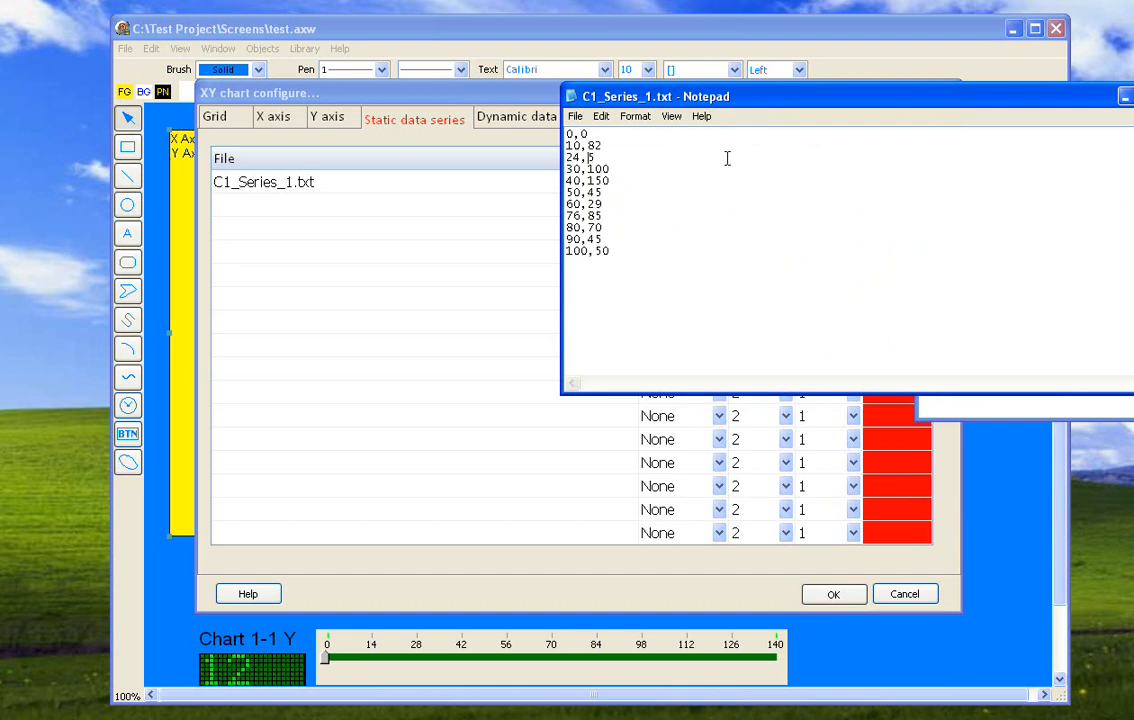
key("alt+F4")
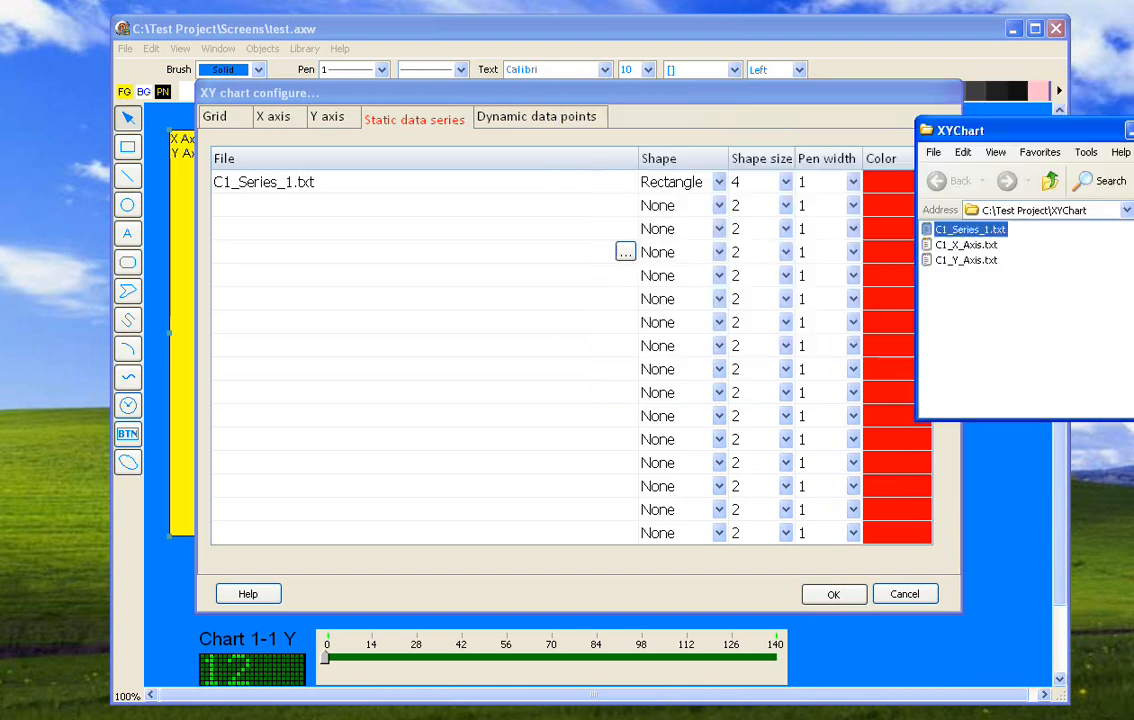
left_click(853, 183)
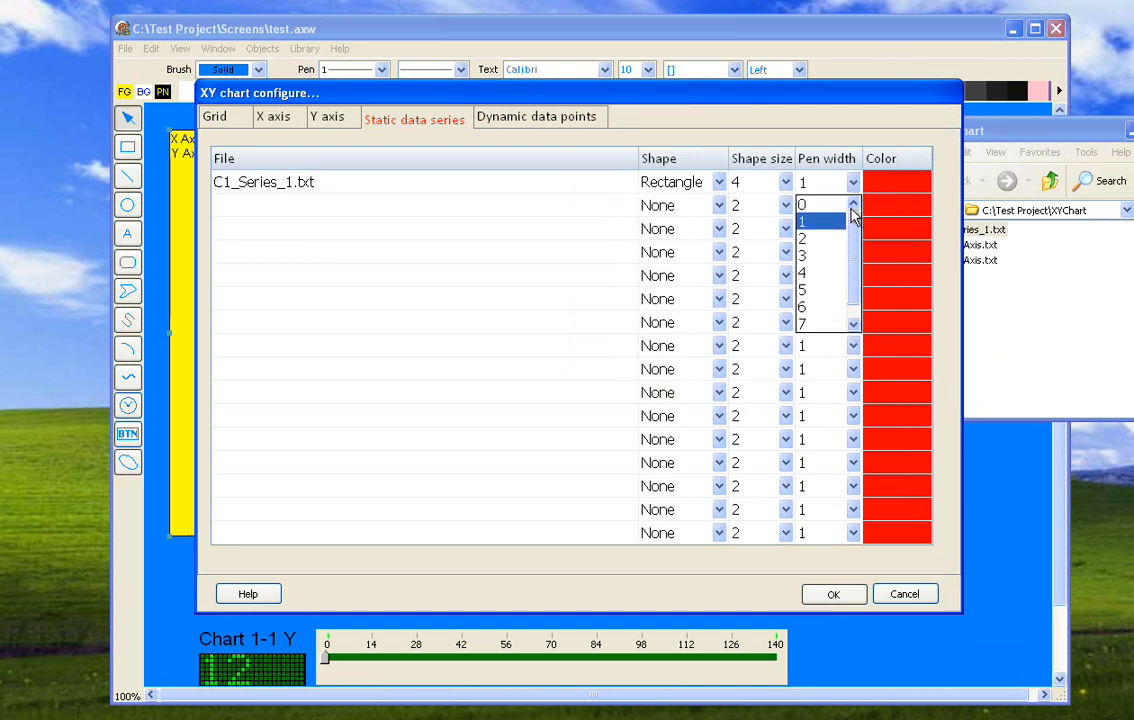
left_click(830, 182)
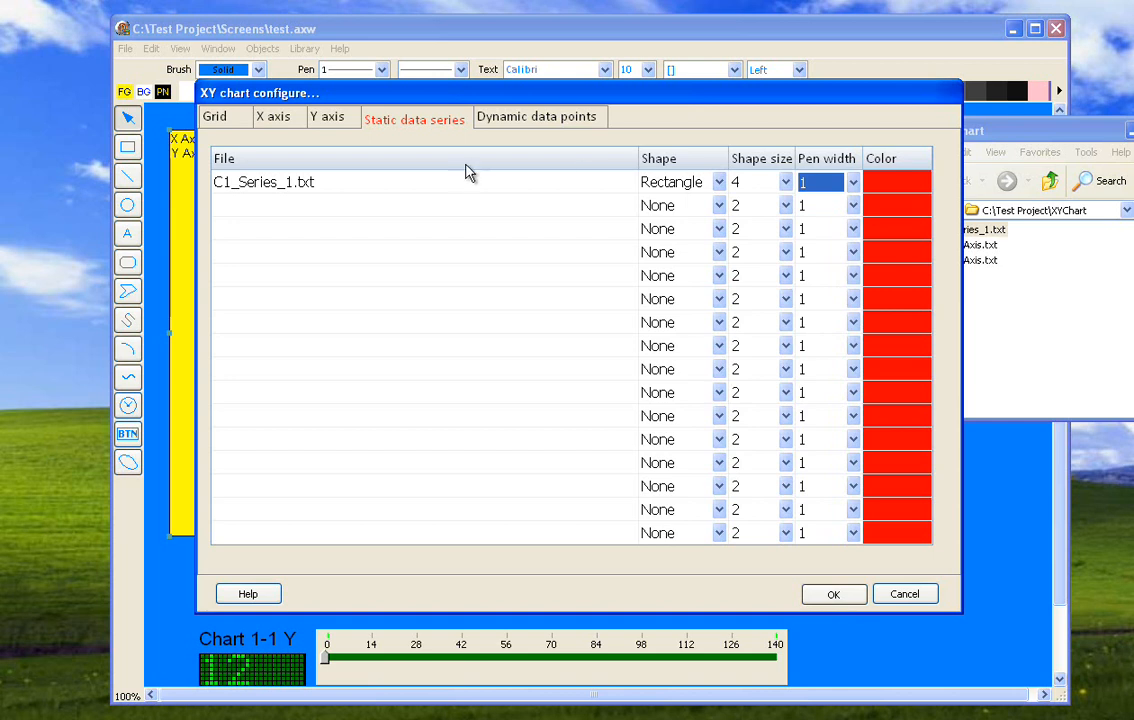
- Inspect the tag and item selections for the first dynamic data point's X and Y coordinates, leaving both selections unchanged
left_click(507, 122)
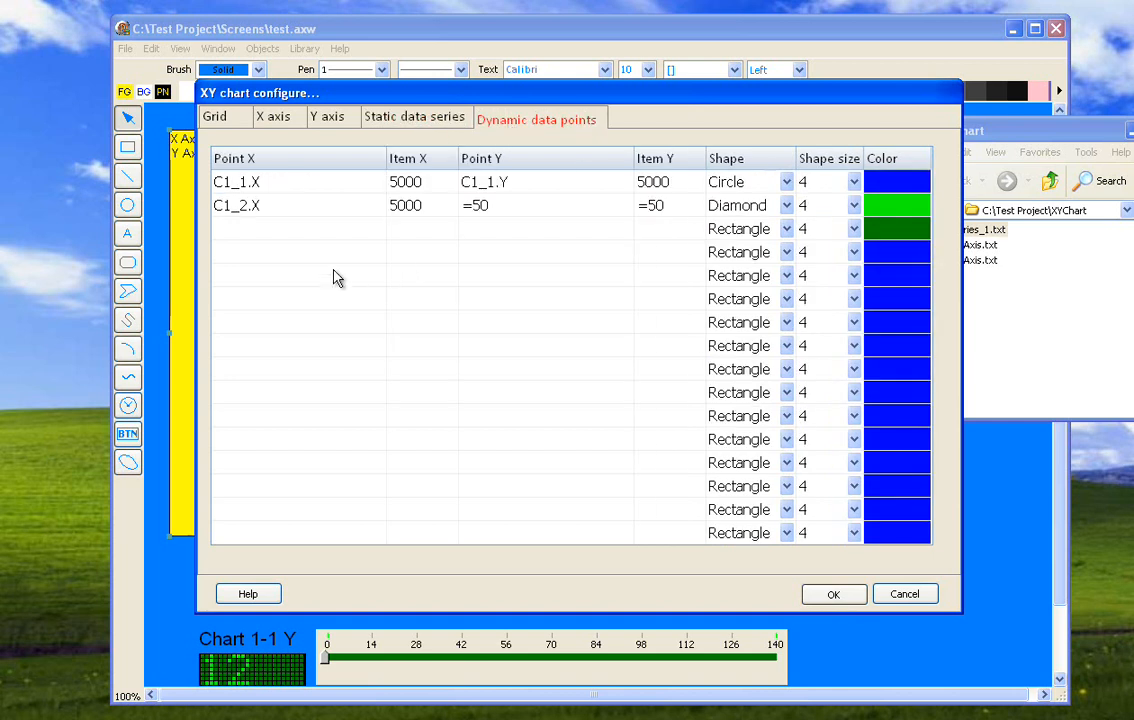
left_click(286, 184)
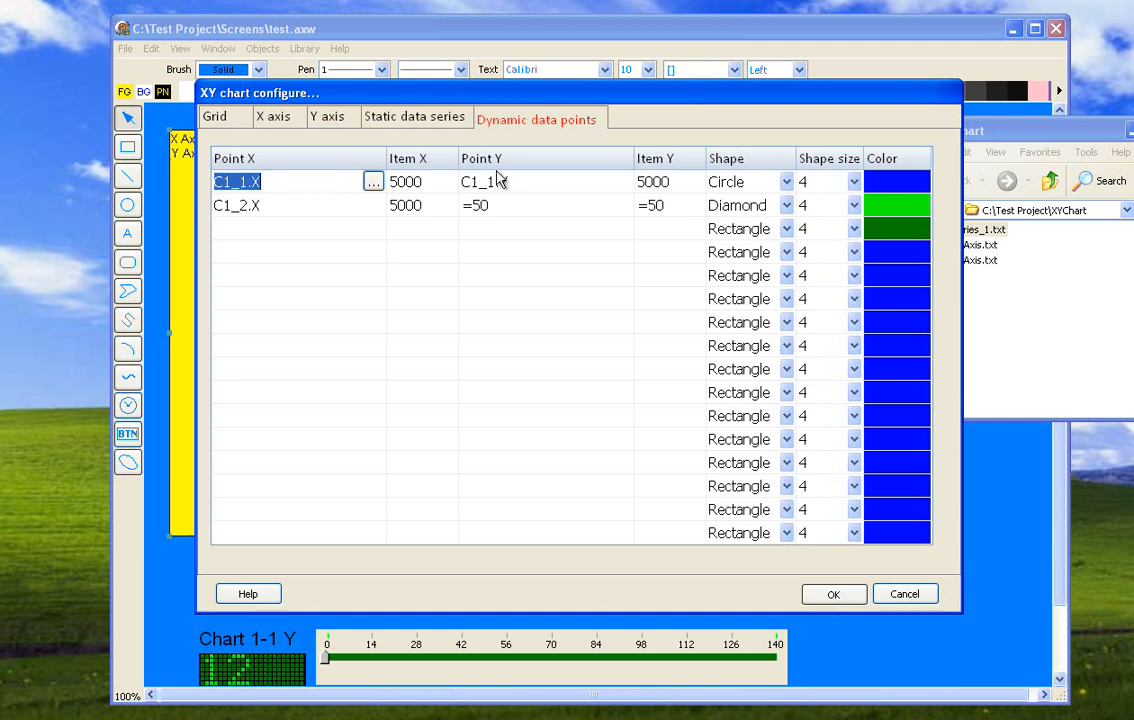
left_click(373, 183)
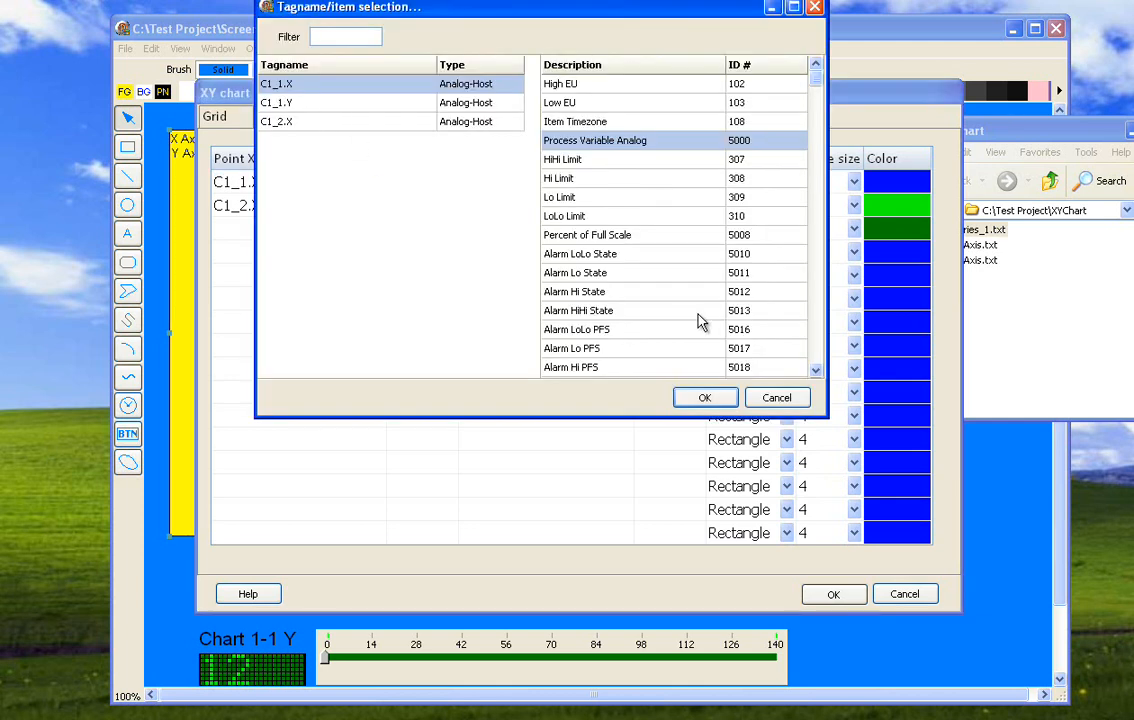
left_click(772, 397)
left_click(560, 182)
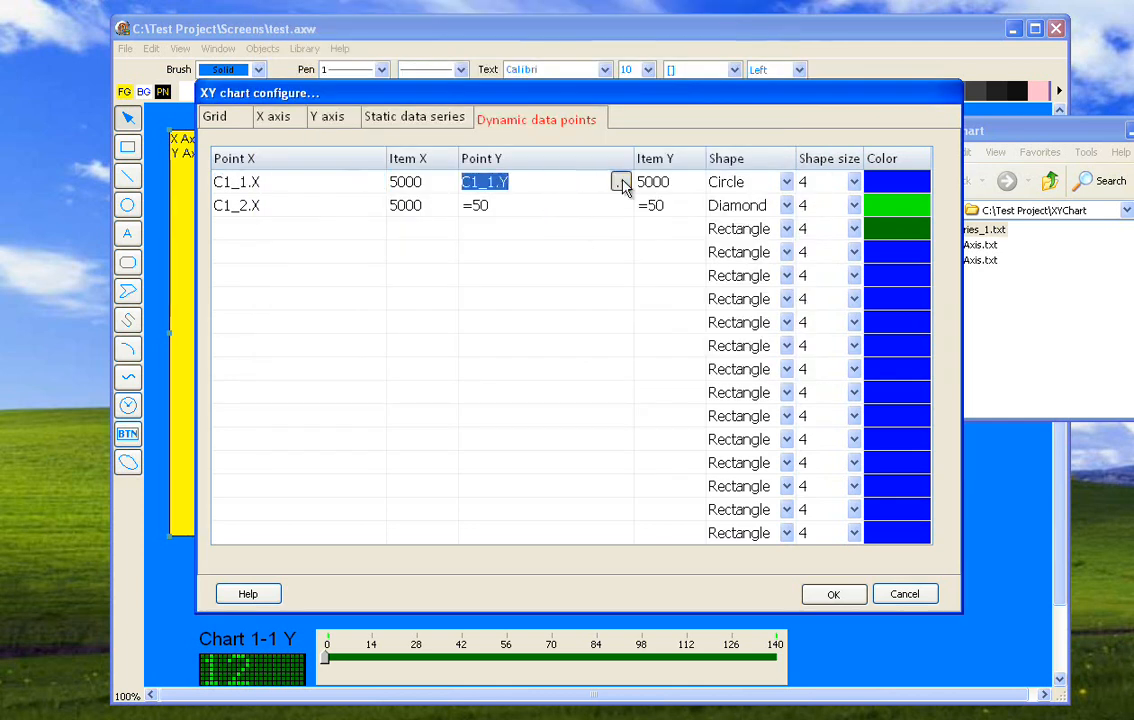
left_click(617, 182)
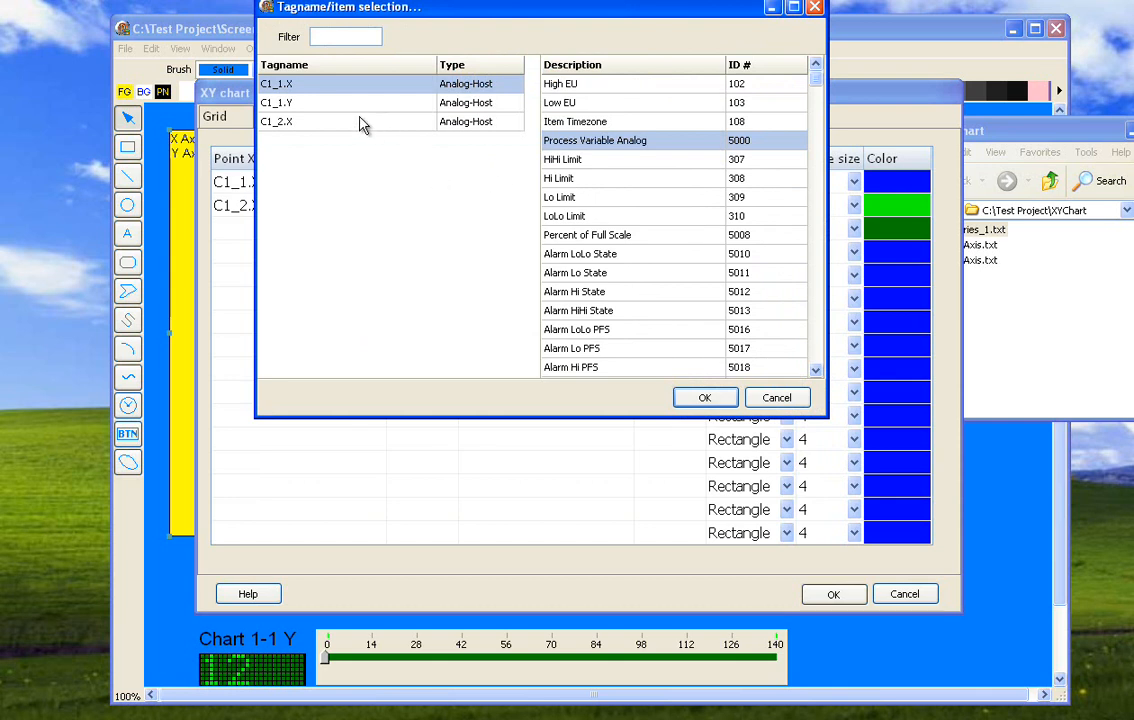
left_click(775, 397)
- Examine the second dynamic point's X tag and constant Y entries, and view the shape options for the first point
left_click(511, 207)
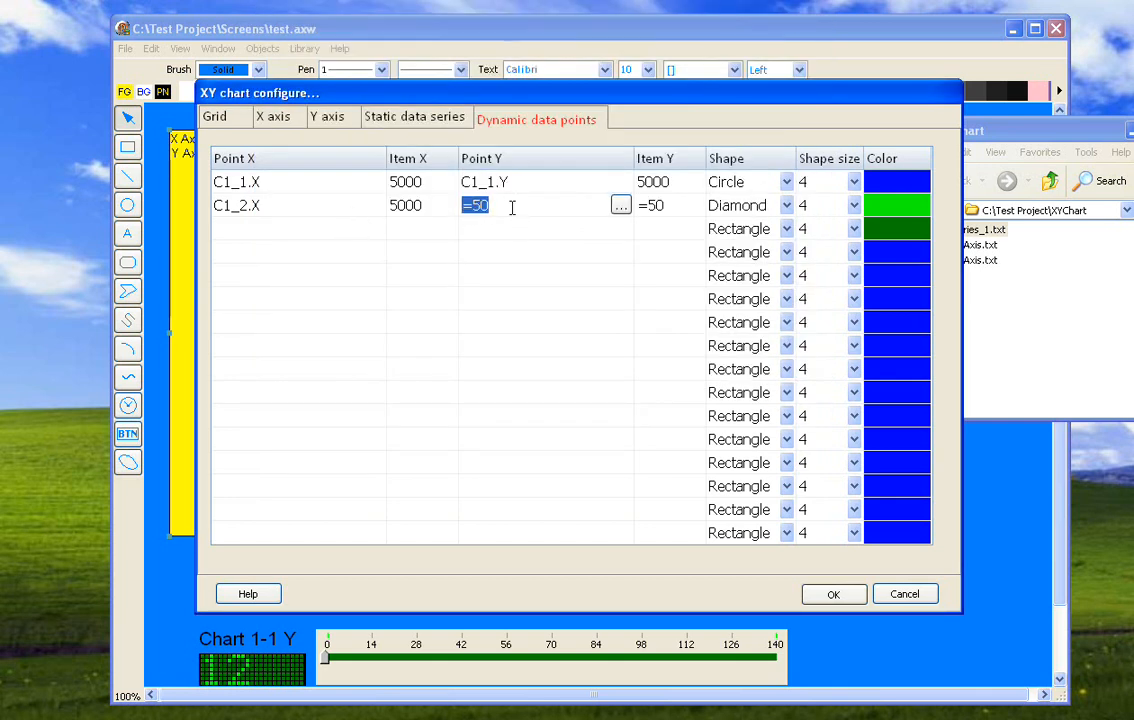
left_click(669, 212)
left_click(537, 208)
left_click(655, 218)
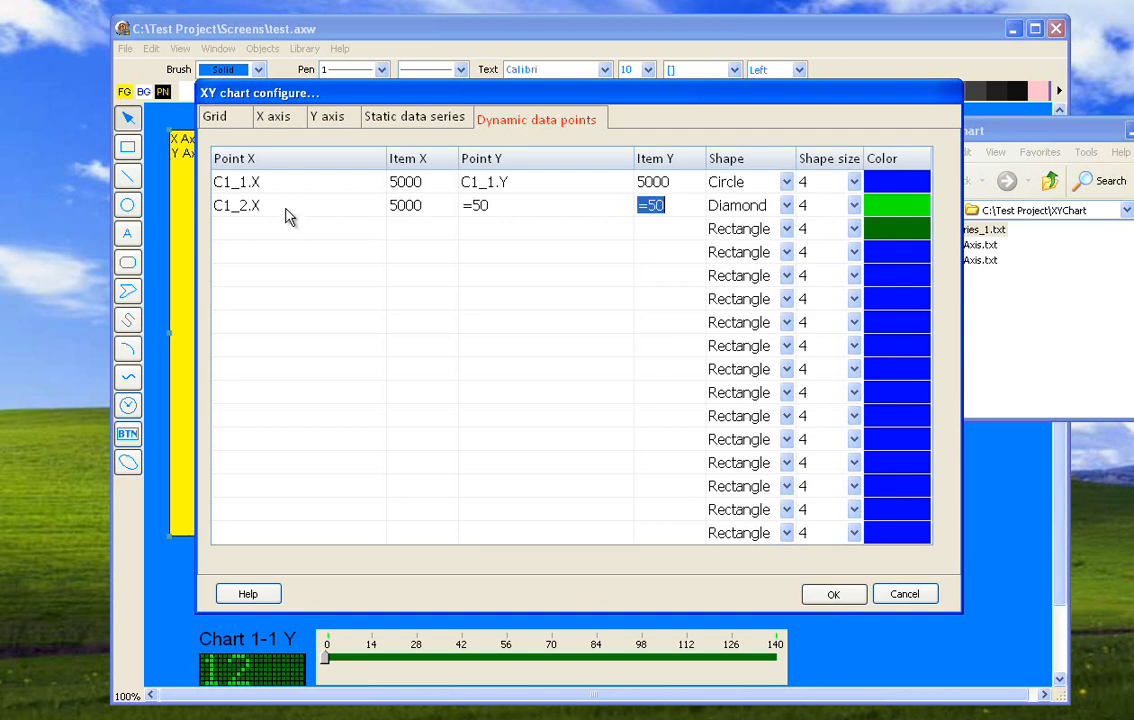
left_click(255, 204)
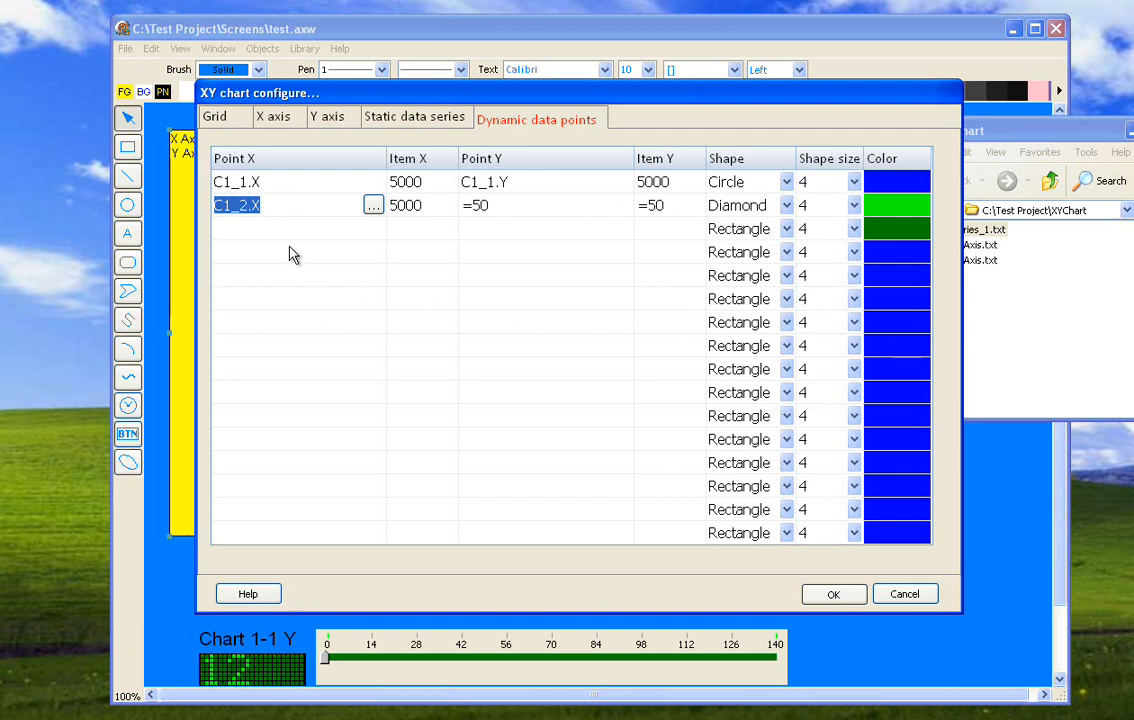
left_click(516, 208)
left_click(691, 197)
left_click(742, 188)
left_click(722, 238)
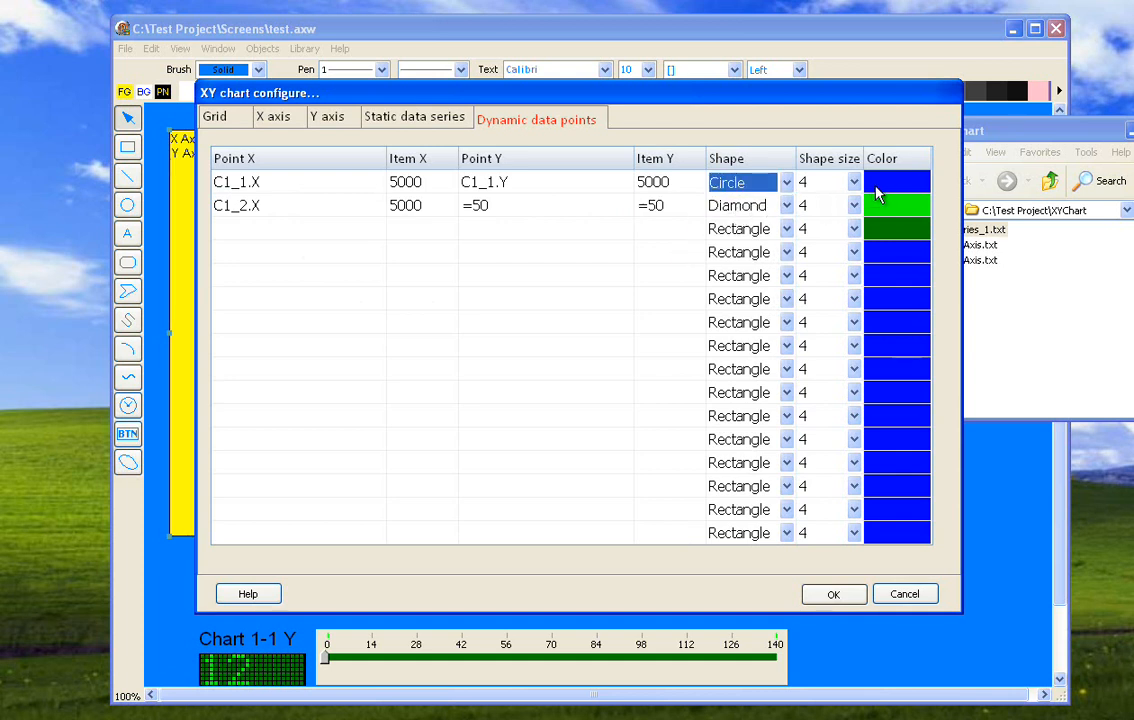
- Cancel the XY chart configuration and close the test.axw screen
left_click(904, 594)
left_click(803, 508)
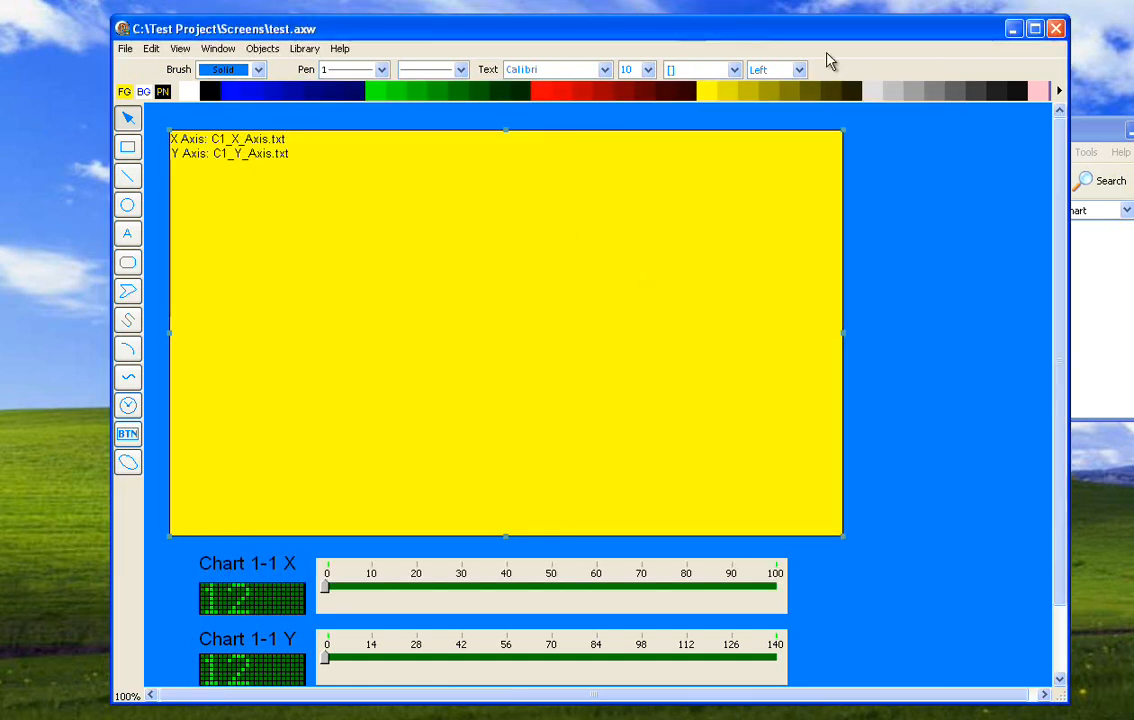
left_click(1055, 29)
left_click(448, 422)
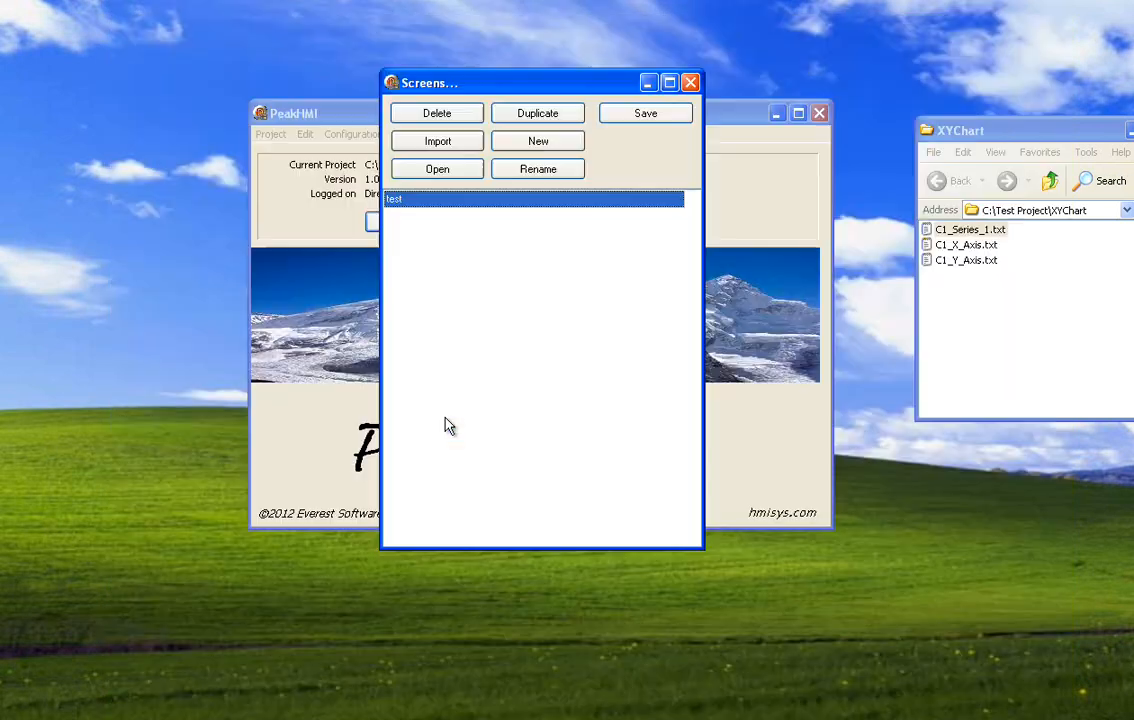
- Leave the list of screens, start monitoring the project, and move the Chart testing window fully into view
left_click(690, 82)
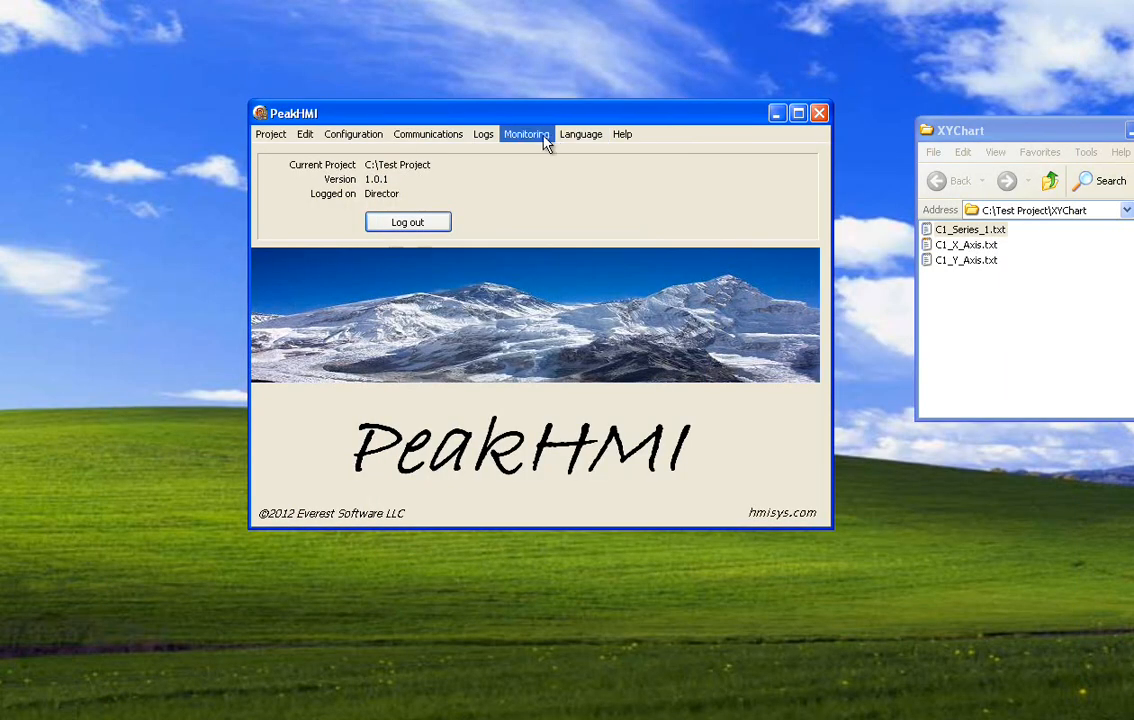
left_click(535, 158)
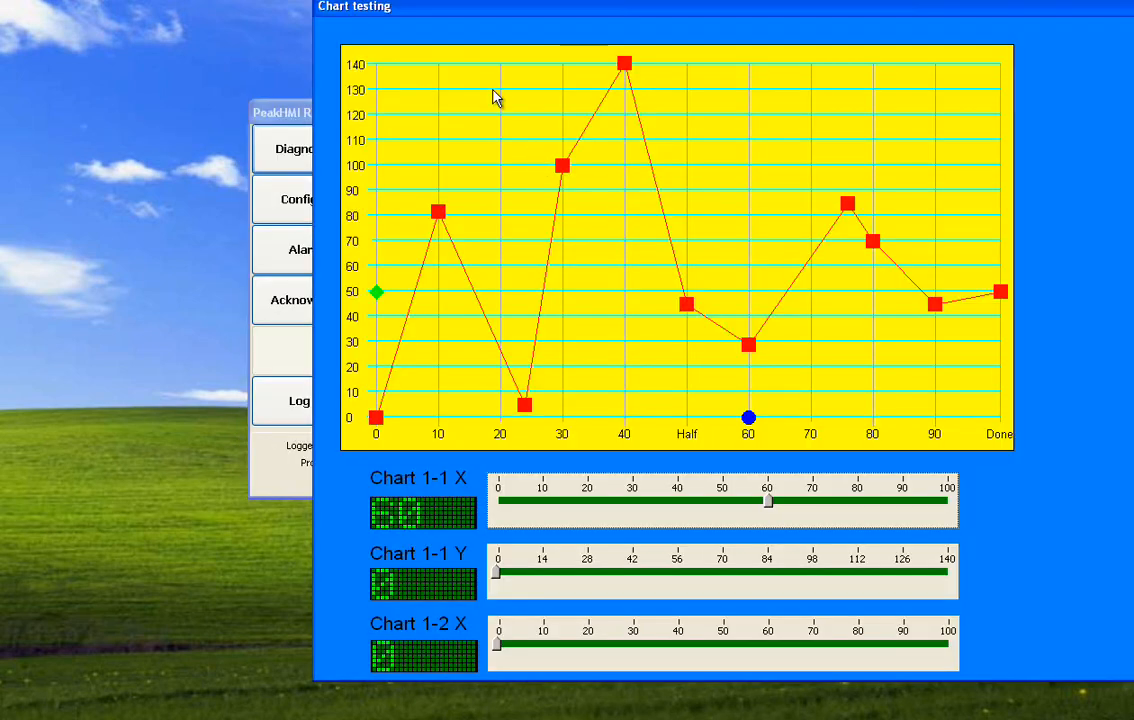
left_click_drag(458, 14, 314, 21)
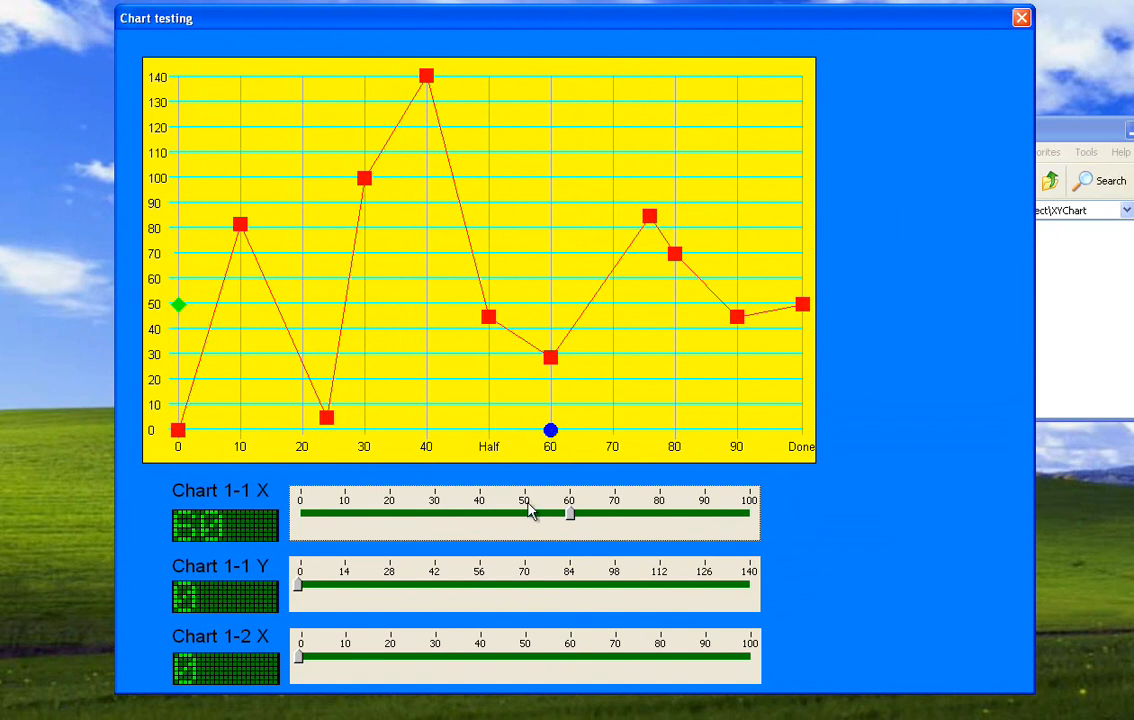
- Try out the blue dynamic point by setting Chart 1-1 X to 51, Chart 1-1 Y to 87, and X to 65
left_click_drag(571, 513, 528, 513)
left_click_drag(298, 584, 580, 588)
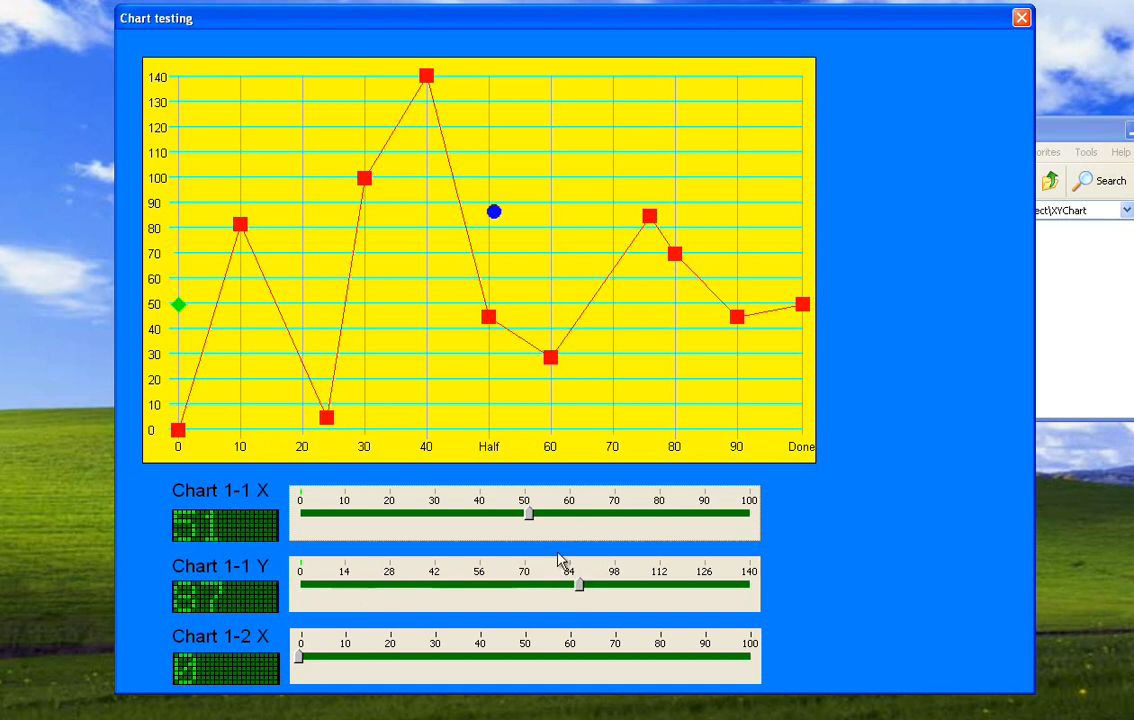
left_click_drag(528, 513, 593, 514)
- Reposition both dynamic points by setting Chart 1-1 Y to 102, Chart 1-1 X to 40 and Chart 1-2 X to 25
left_click_drag(582, 584, 628, 586)
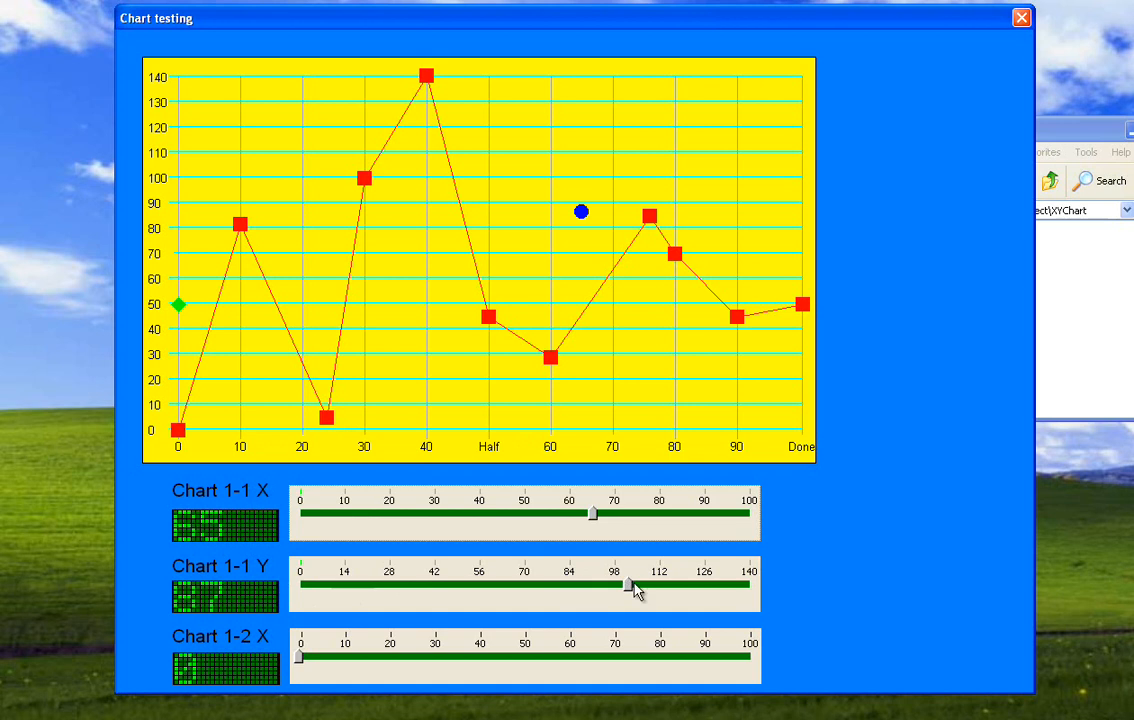
left_click_drag(592, 514, 497, 521)
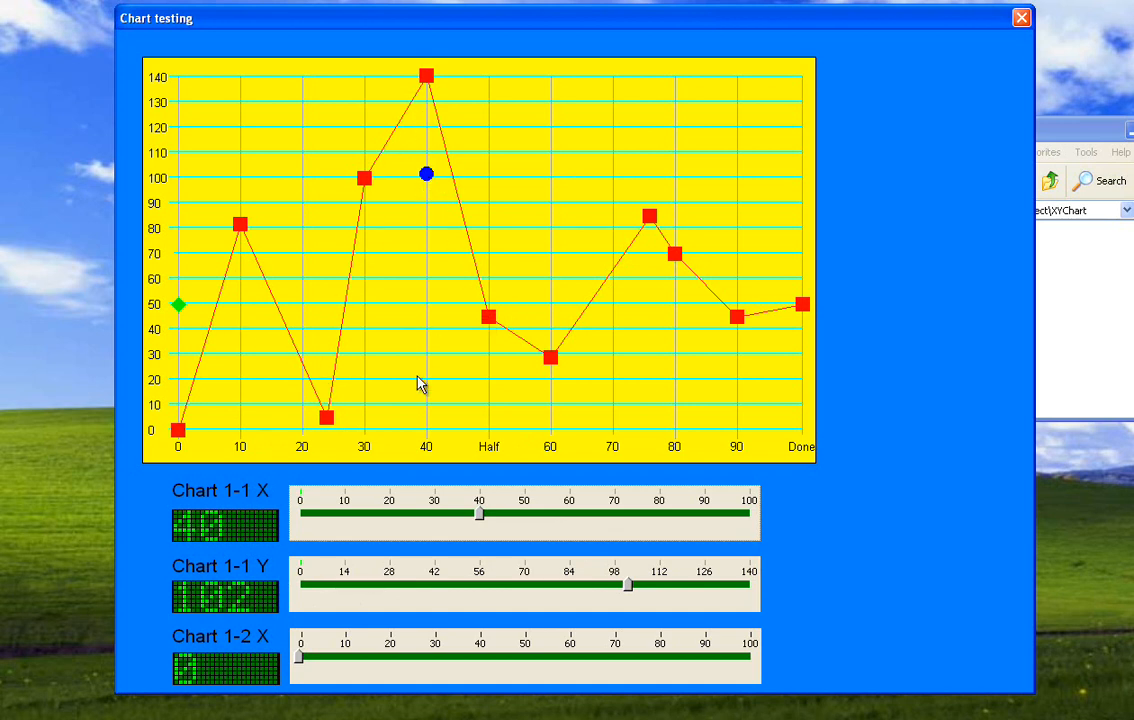
left_click_drag(297, 657, 411, 657)
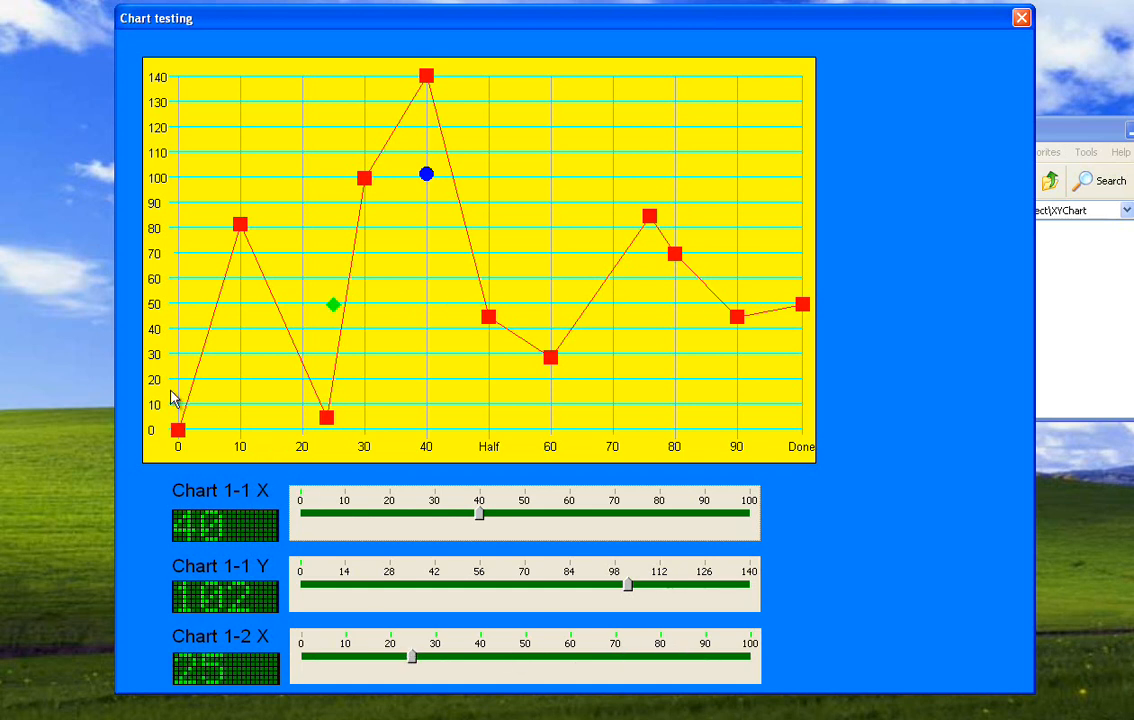